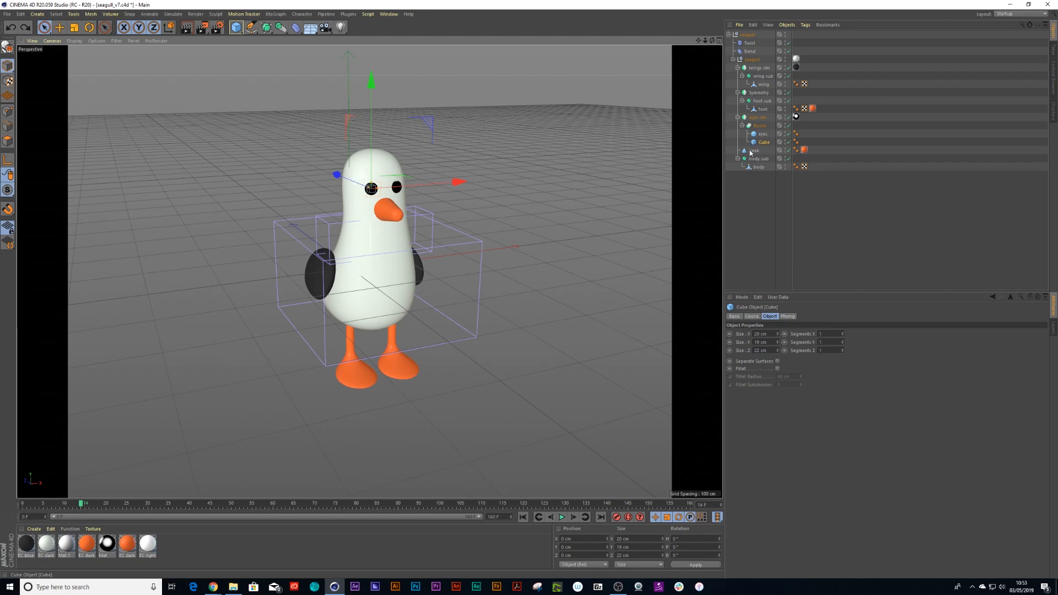
Add the Twist deformer's Angle parameter to the viewport HUD, move it clear of the seagull and set it to show Always
click(758, 43)
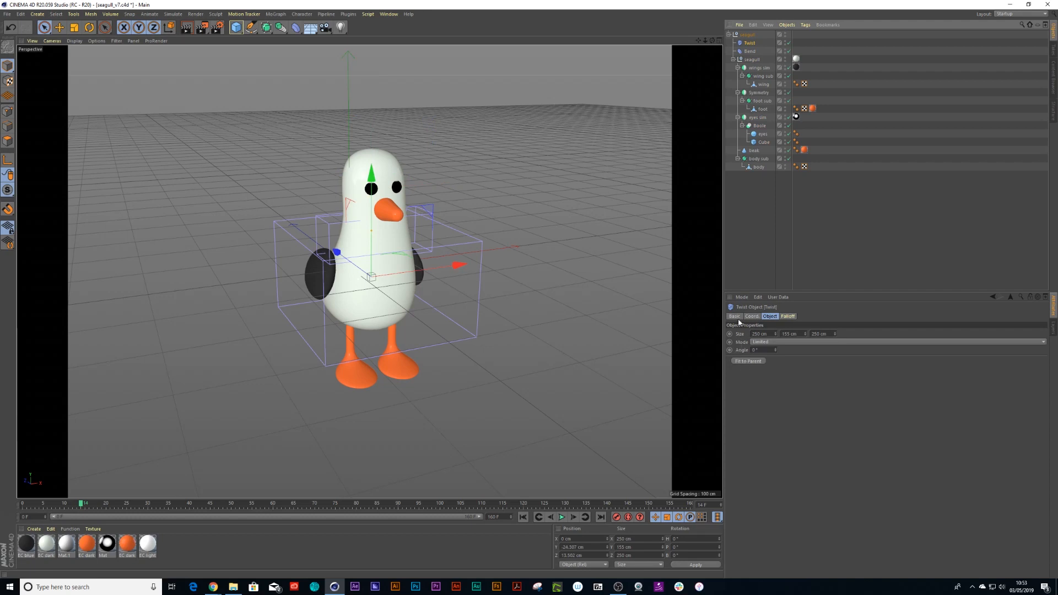
right_click(742, 351)
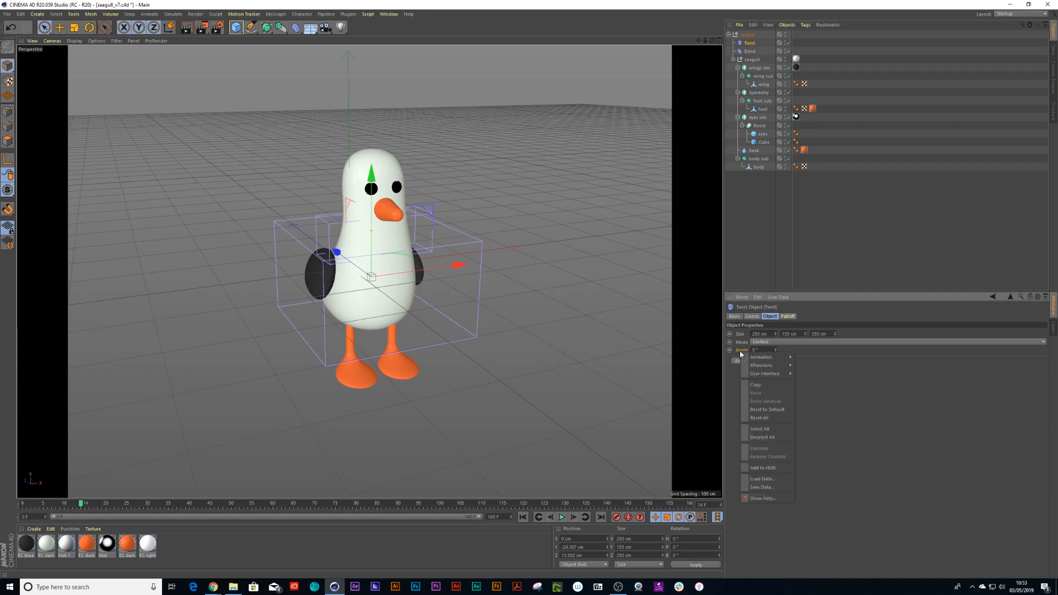
click(771, 471)
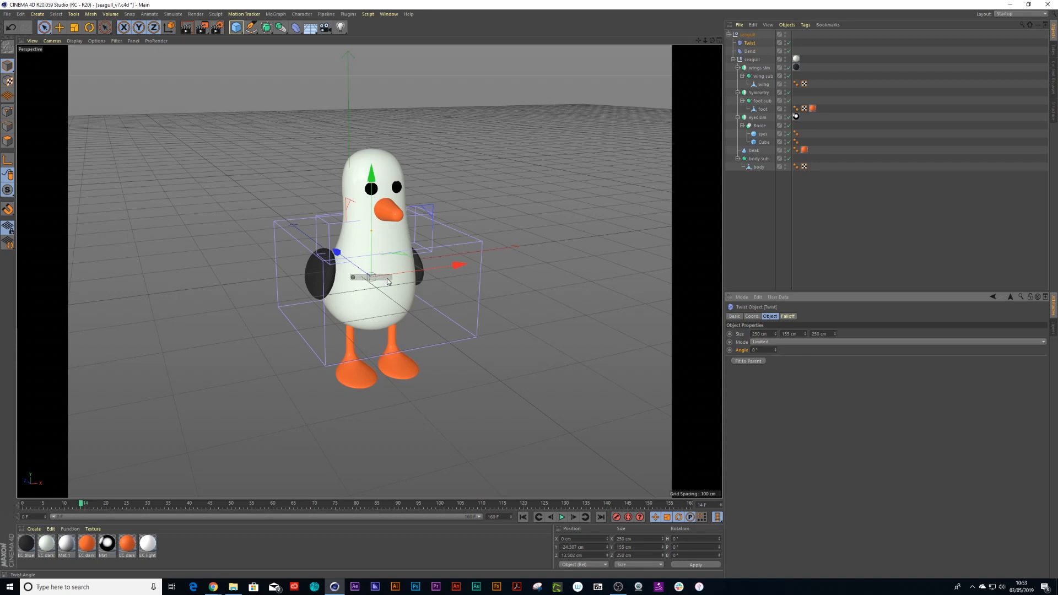
ctrl+drag(388, 281, 625, 106)
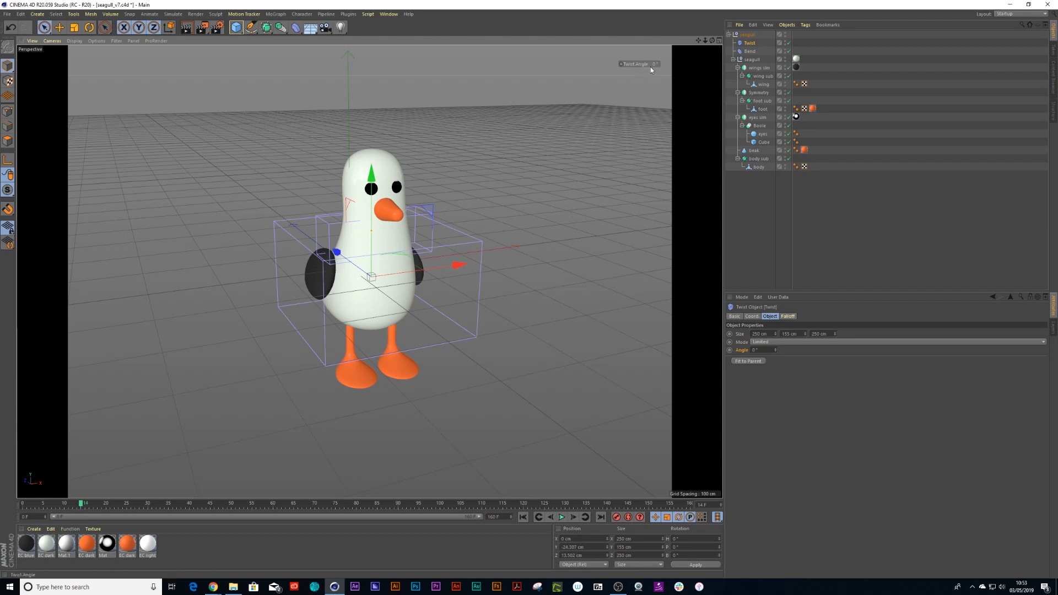
right_click(640, 64)
mouse_move(678, 81)
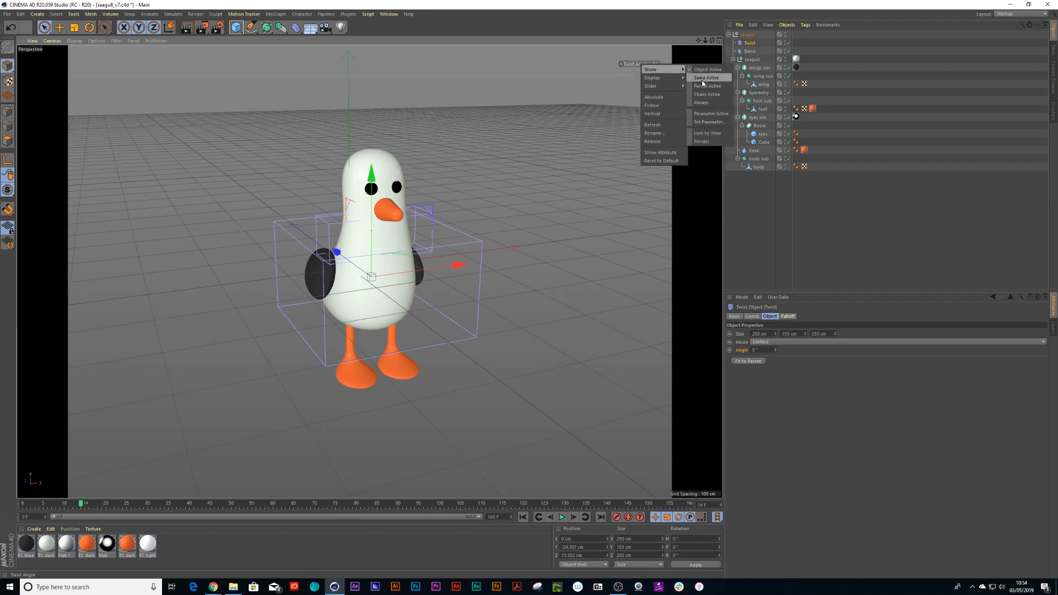
click(700, 102)
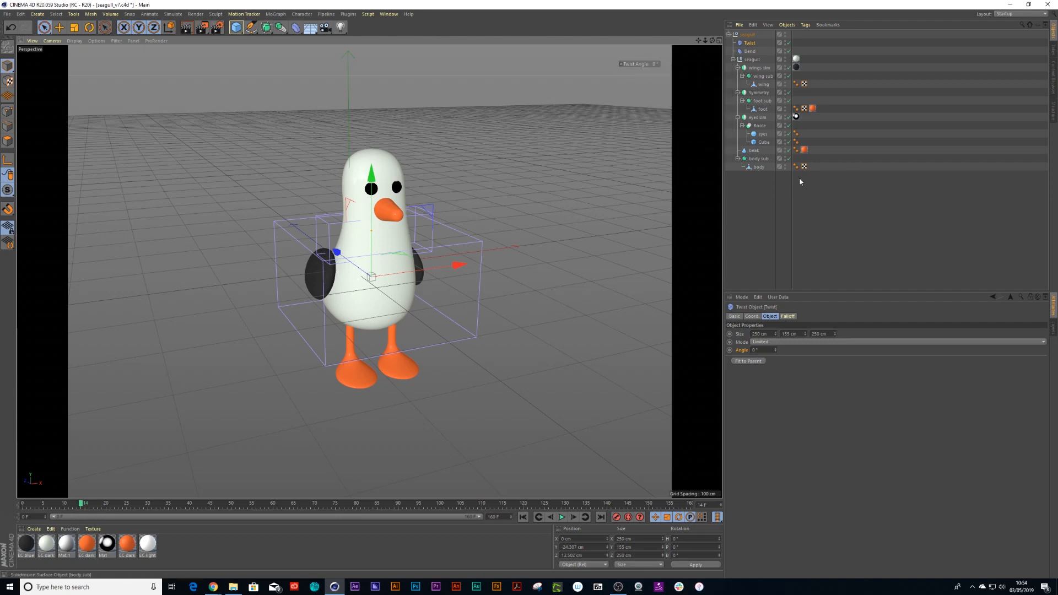
Deselect everything, try out the Twist Angle from its HUD control, and undo the twist
click(542, 241)
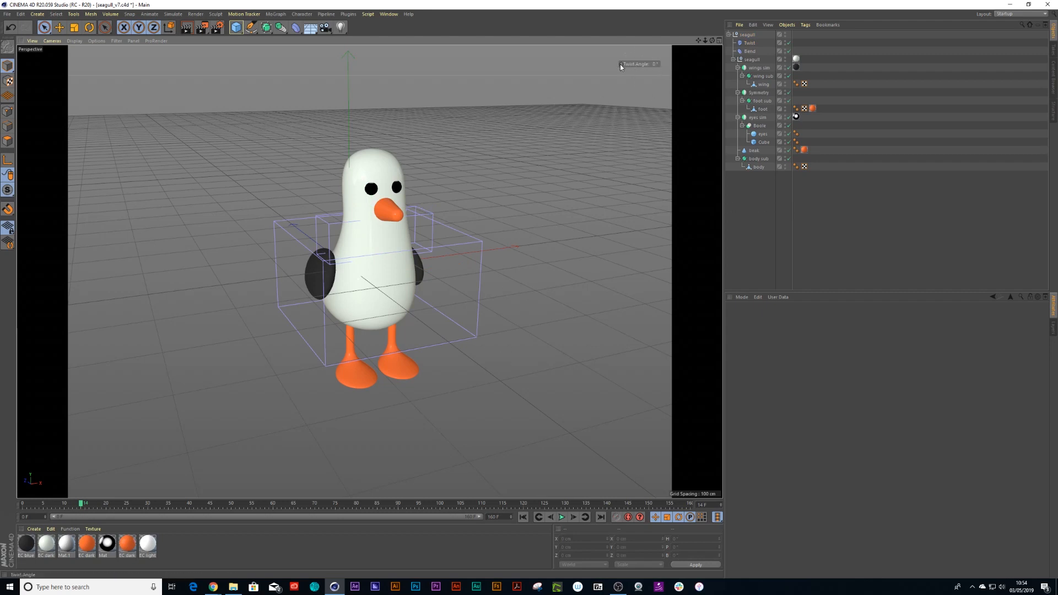
key(ctrl+z)
mouse_move(655, 63)
mouse_down()
mouse_move(682, 65)
mouse_move(606, 70)
mouse_move(651, 68)
mouse_up()
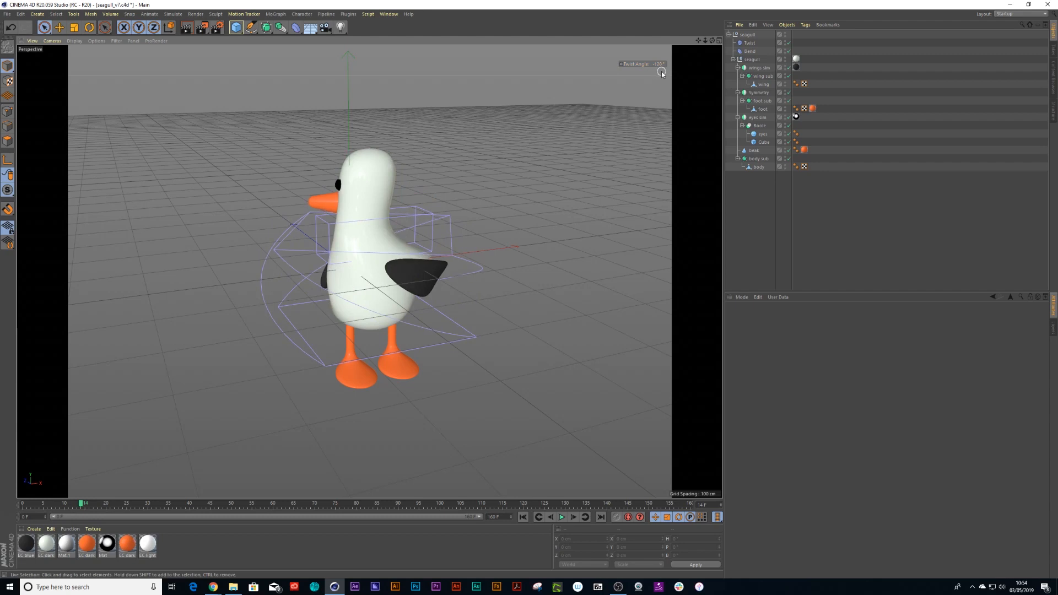
key(ctrl+z)
Add the Bend deformer's Strength parameter to the HUD, place it under Twist Angle and set it to show Always
click(750, 51)
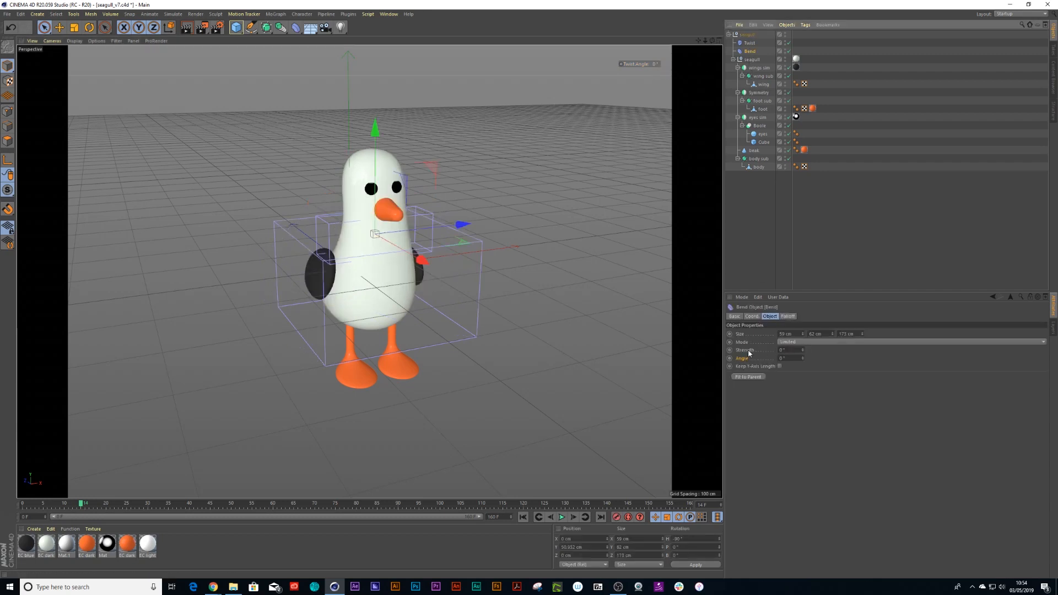
right_click(751, 350)
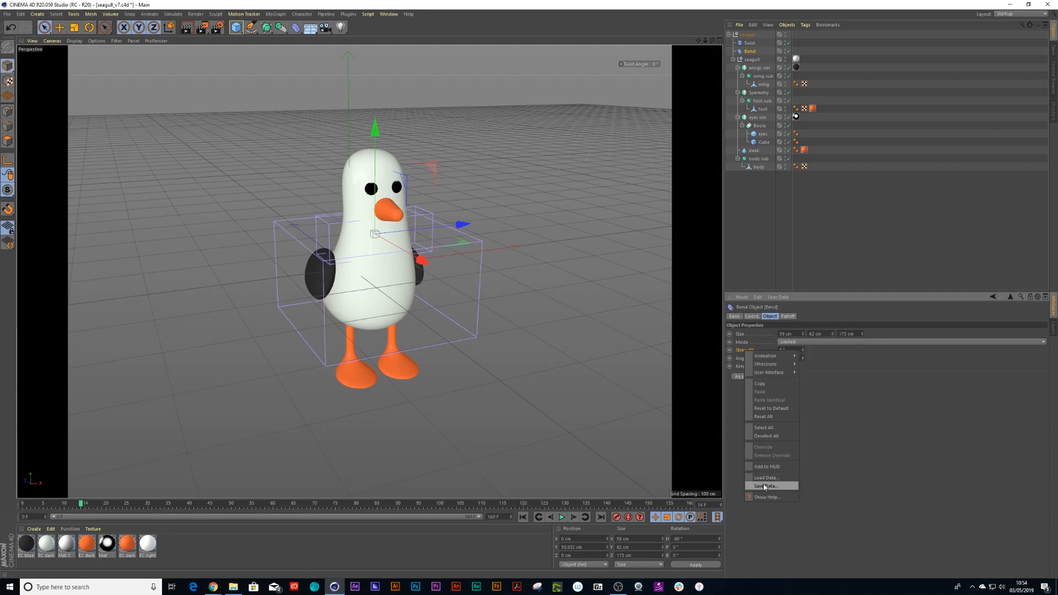
click(769, 467)
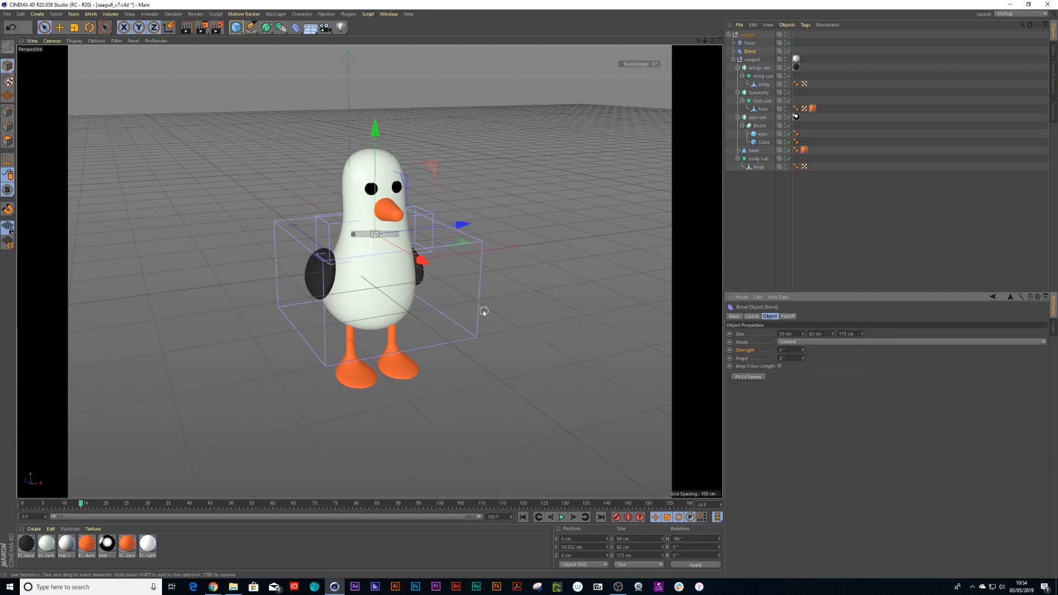
ctrl+drag(389, 237, 644, 89)
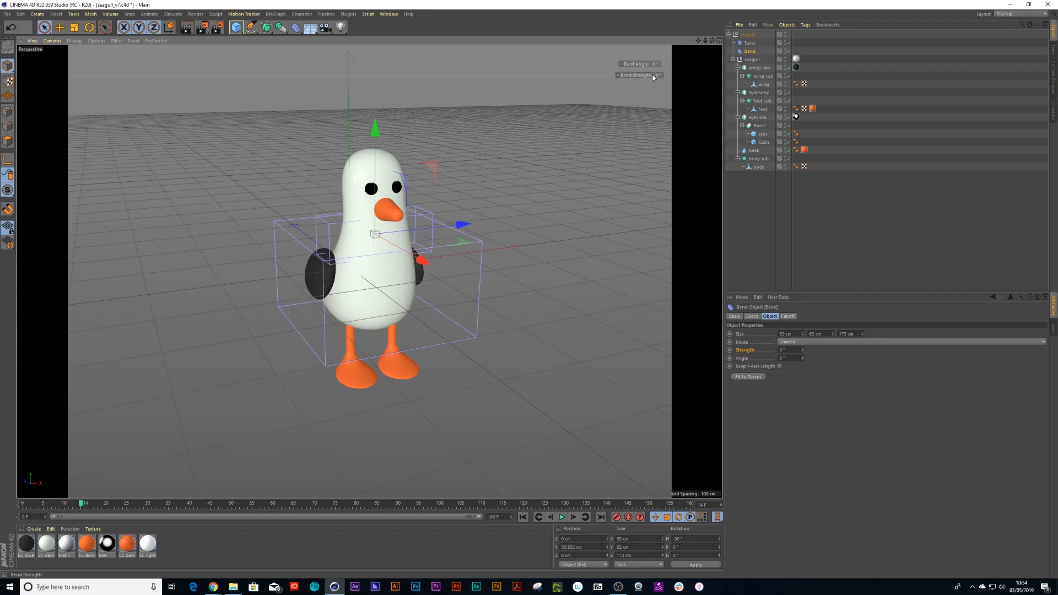
right_click(653, 78)
mouse_move(668, 80)
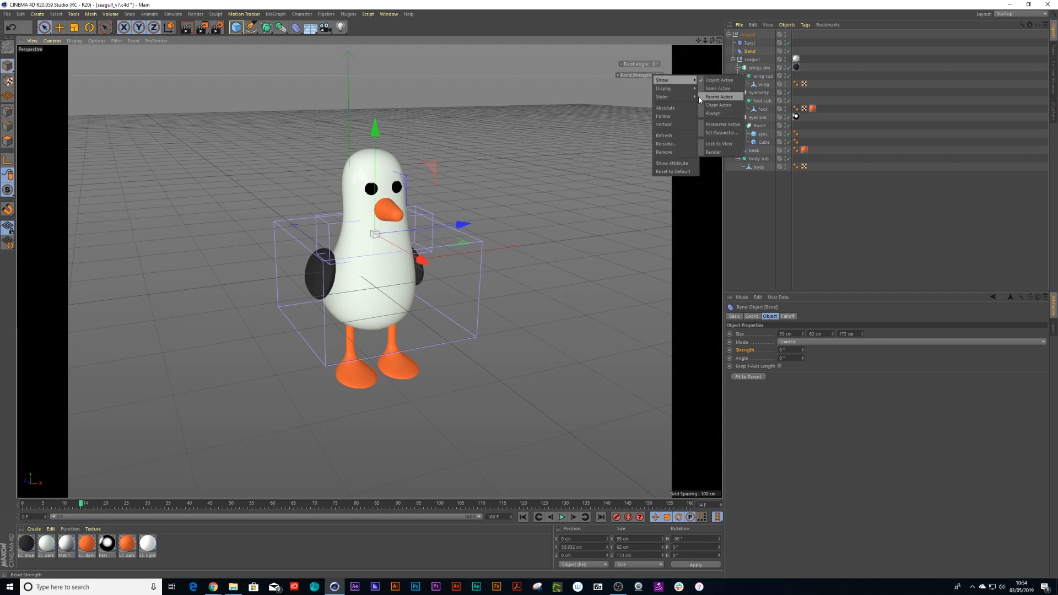
click(712, 113)
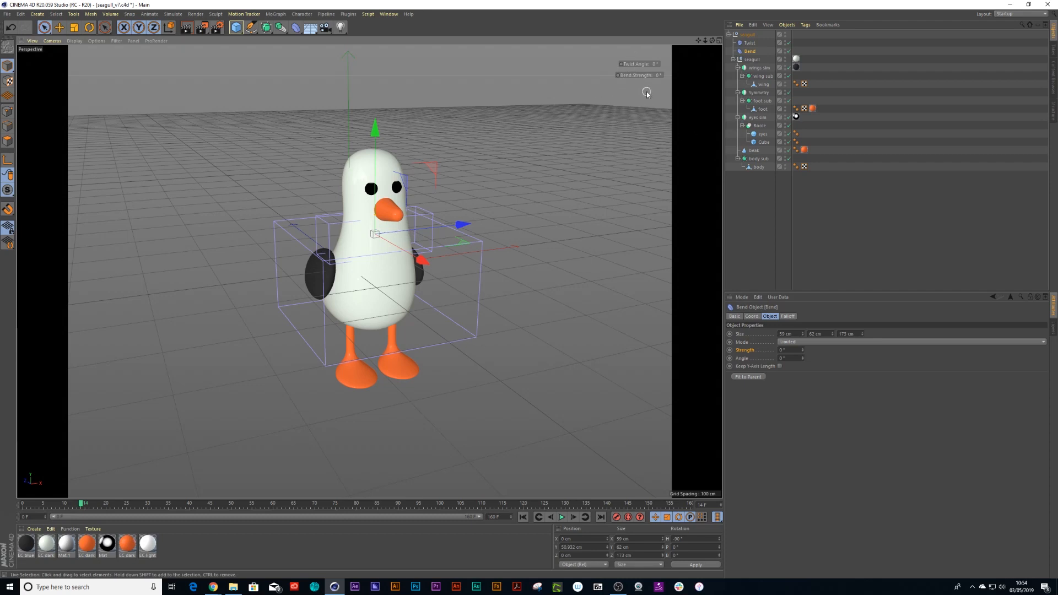
Remove the Twist Angle and Bend Strength controls from the viewport HUD
right_click(637, 64)
mouse_move(646, 68)
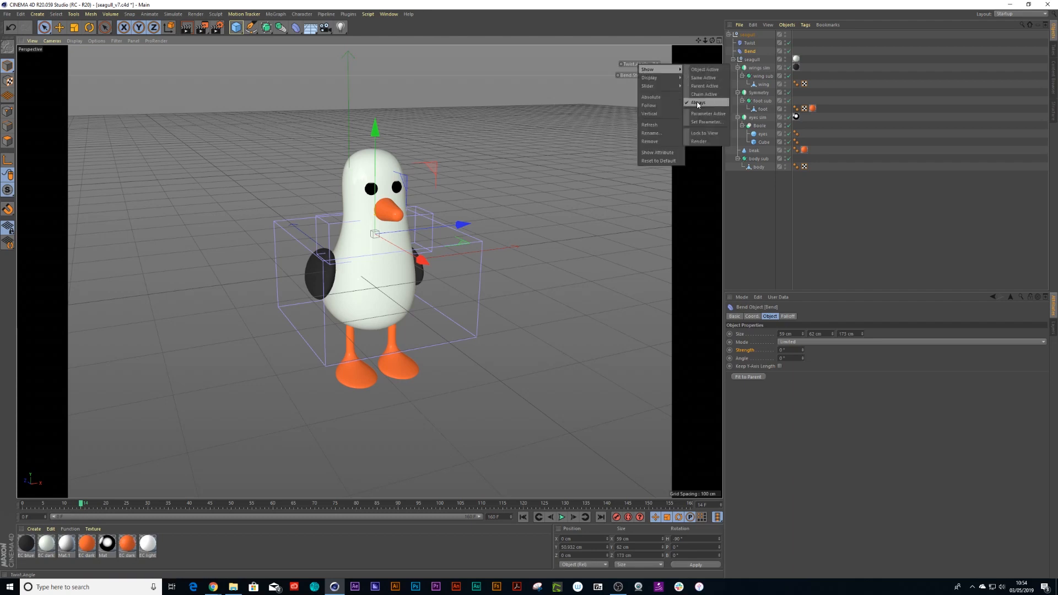
click(698, 103)
right_click(636, 65)
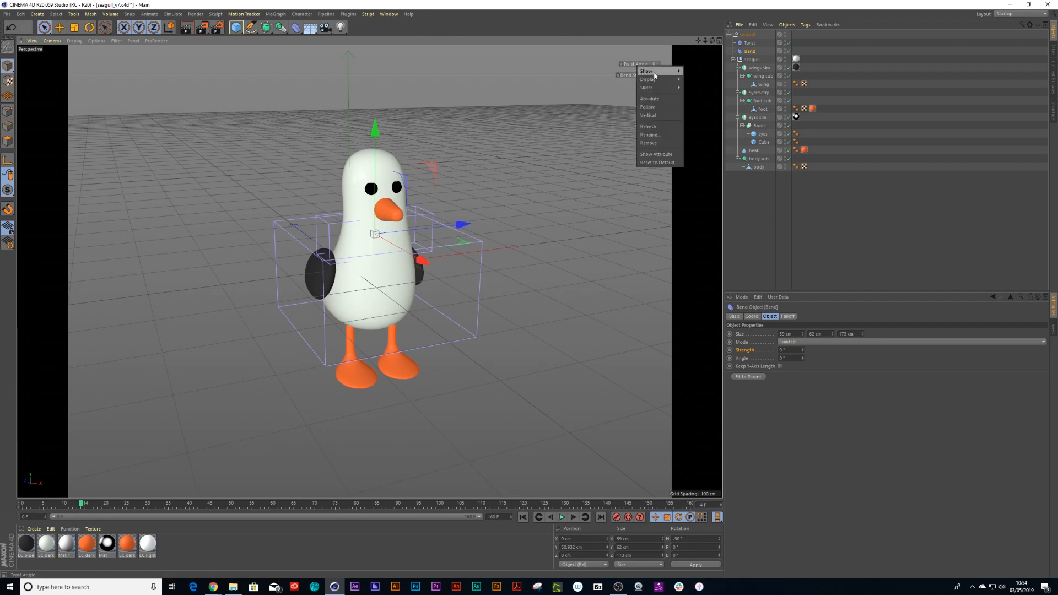
click(649, 143)
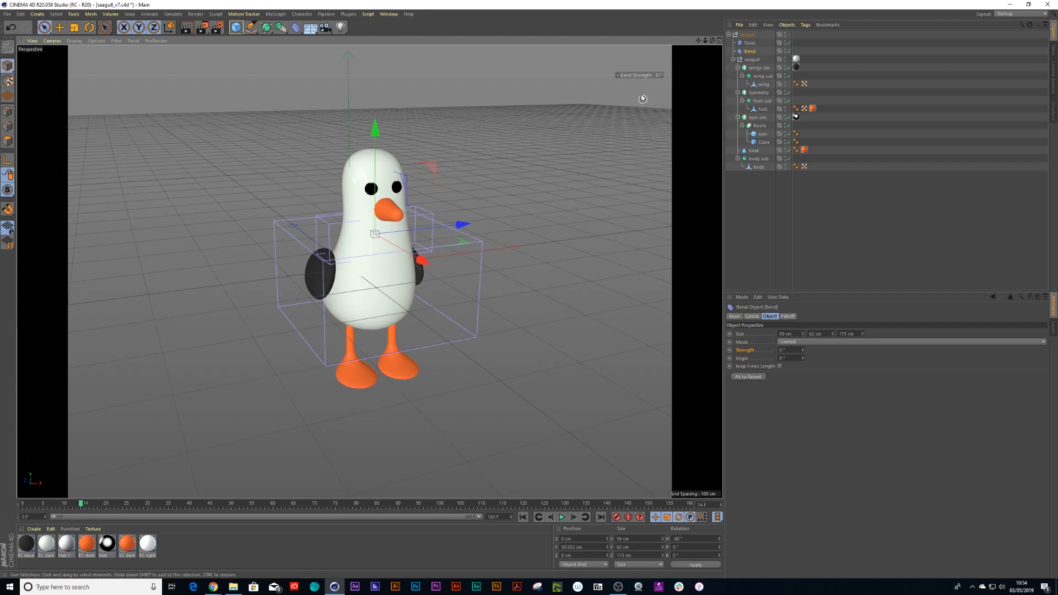
right_click(639, 74)
click(655, 147)
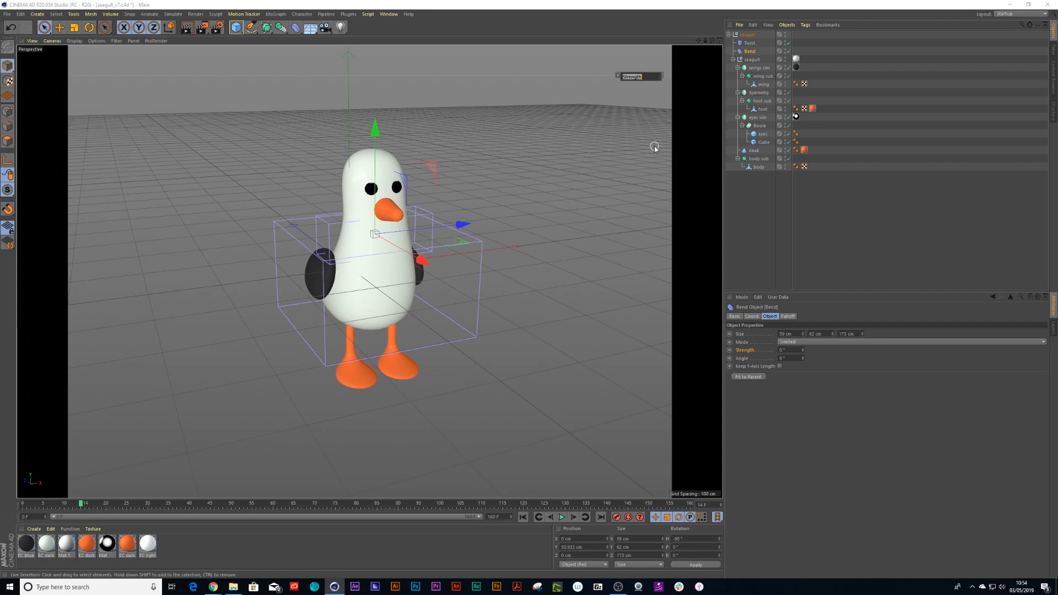
key(Escape)
right_click(630, 75)
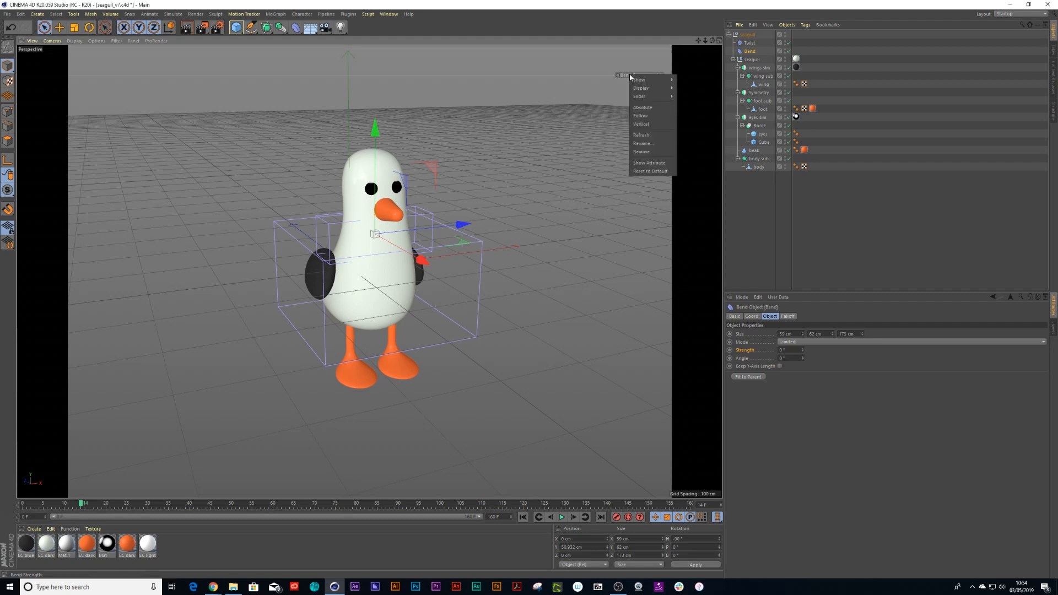
click(641, 152)
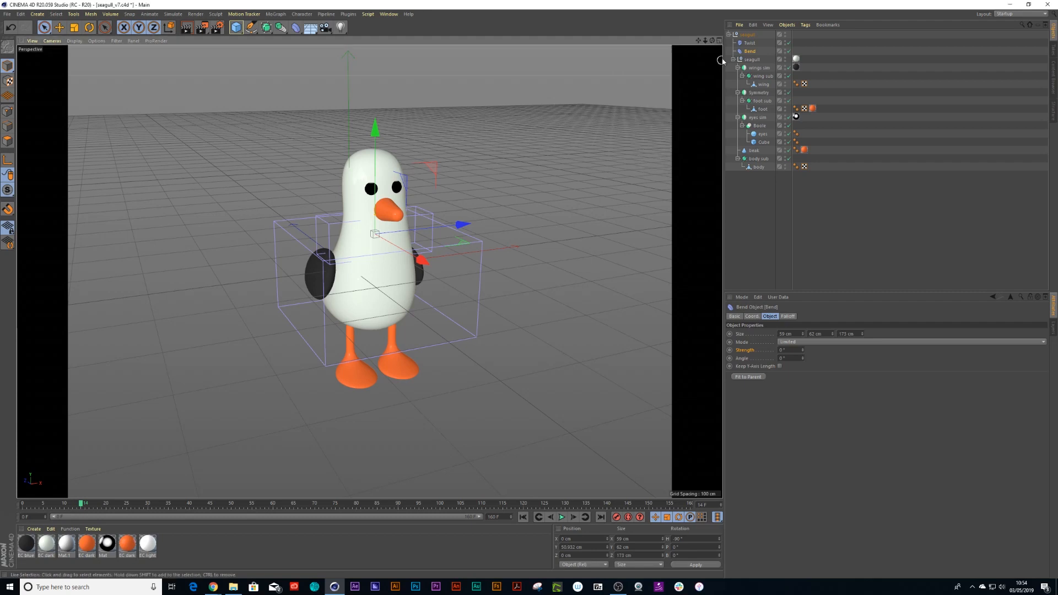
Collapse the top-level seagull null and give it three user data entries
click(750, 35)
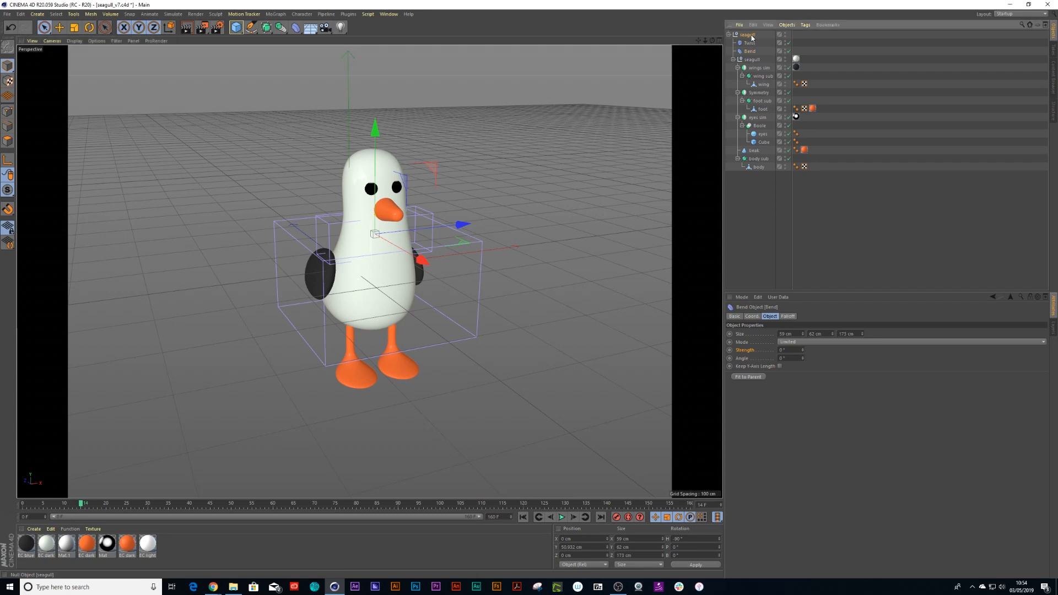
click(729, 34)
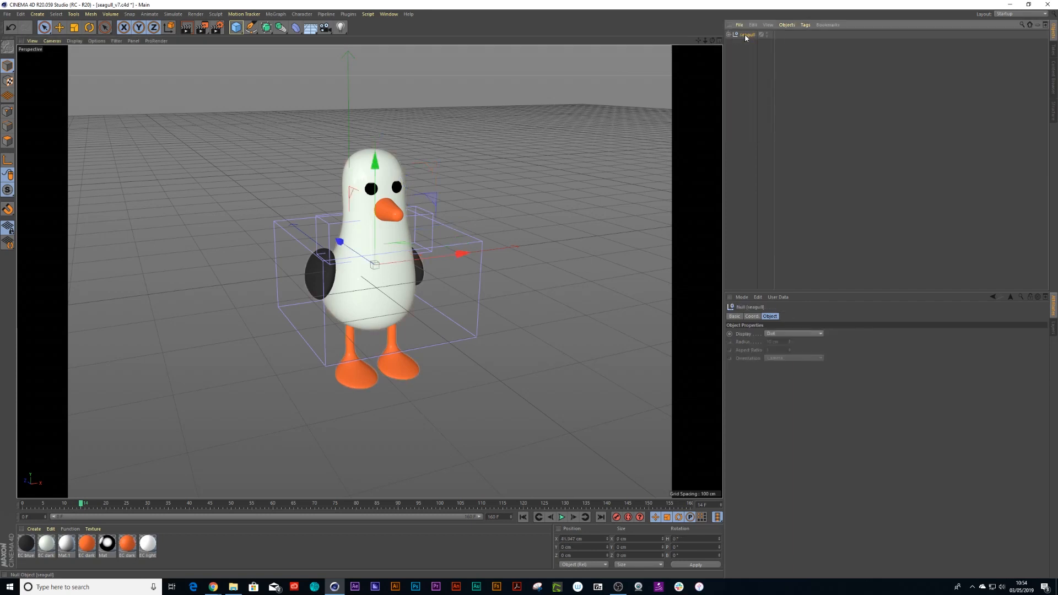
click(777, 297)
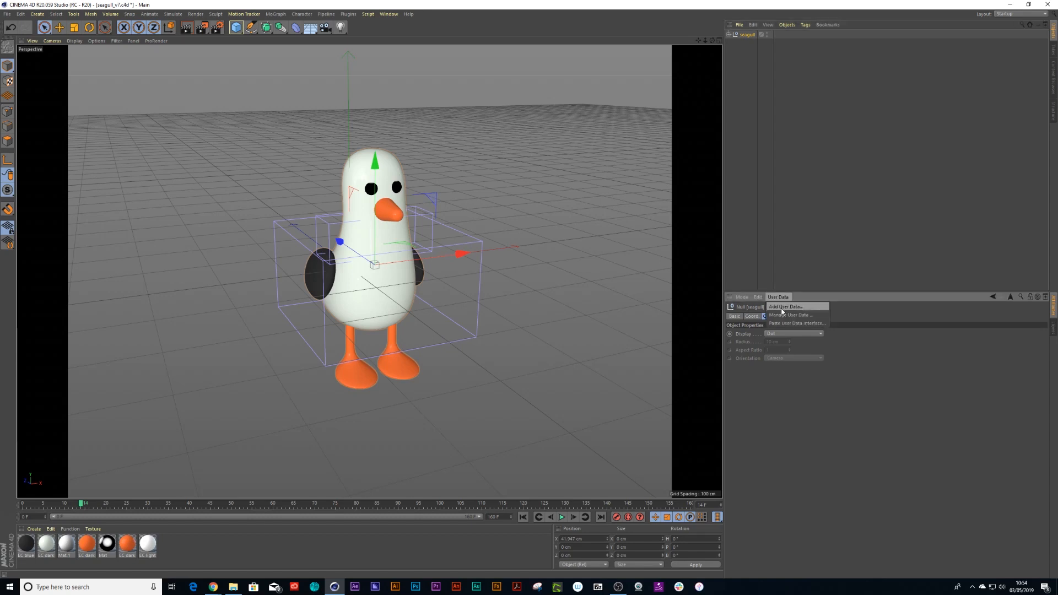
click(782, 307)
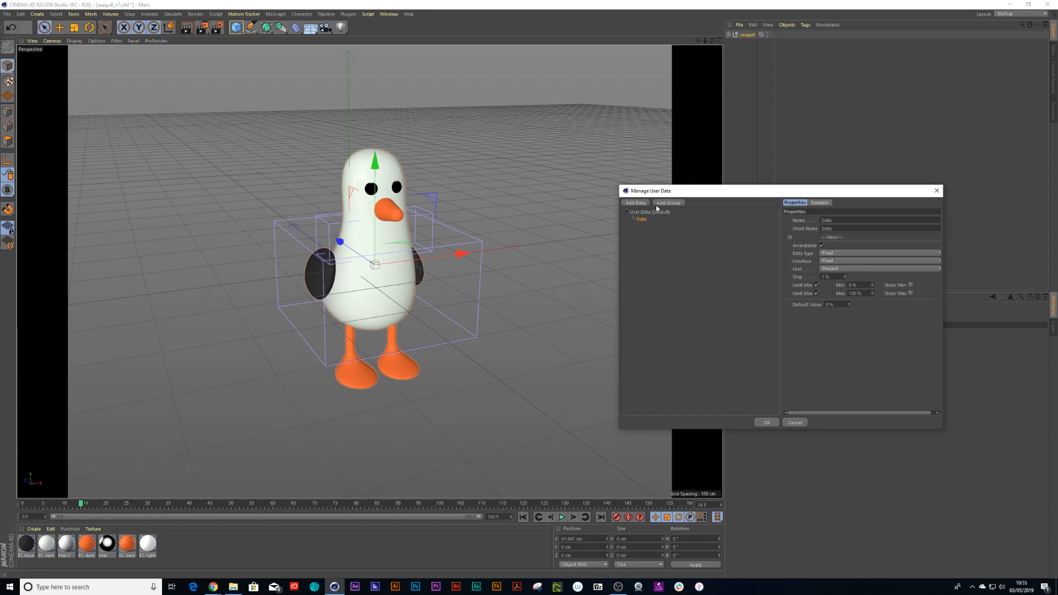
click(636, 204)
click(637, 204)
Name the seagull null's three user data entries eye blink, twist and bend, and accept them
click(853, 220)
text(Eye blink)
click(641, 226)
click(842, 220)
text(tw)
click(836, 219)
key(BackSpace)
text(bend)
click(767, 423)
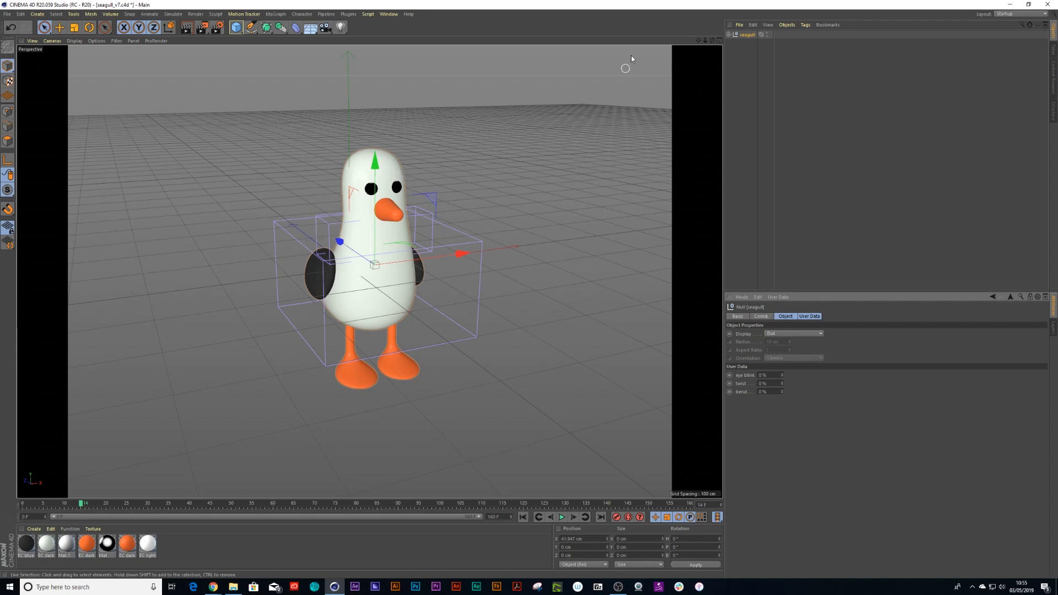
Add an XPresso tag to the seagull null and bring the null into the XPresso Editor as a node
click(805, 25)
mouse_move(809, 37)
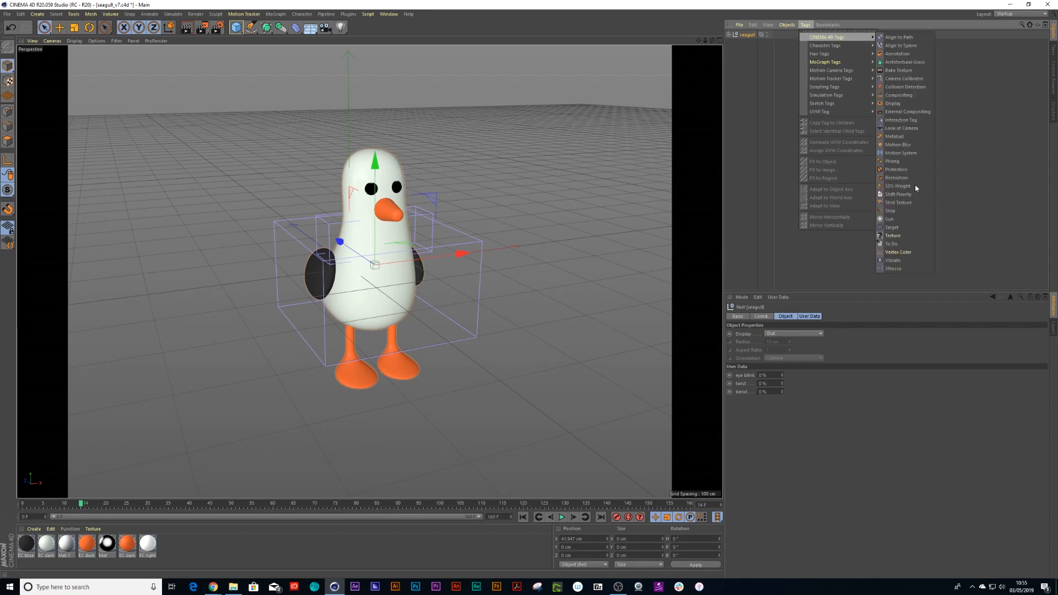
click(898, 269)
drag(865, 265, 270, 191)
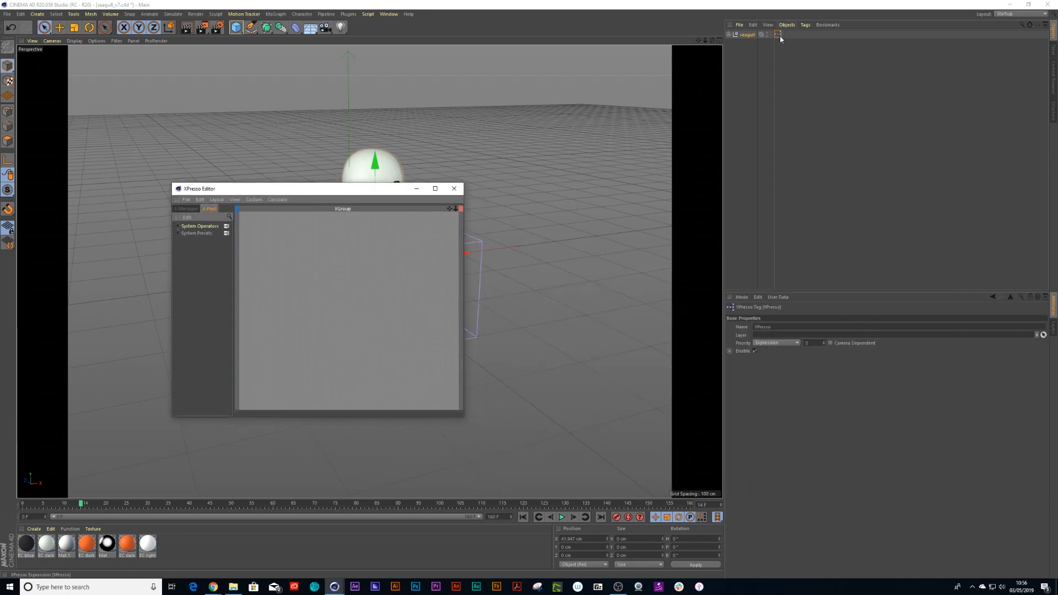
drag(317, 189, 251, 306)
drag(748, 36, 263, 423)
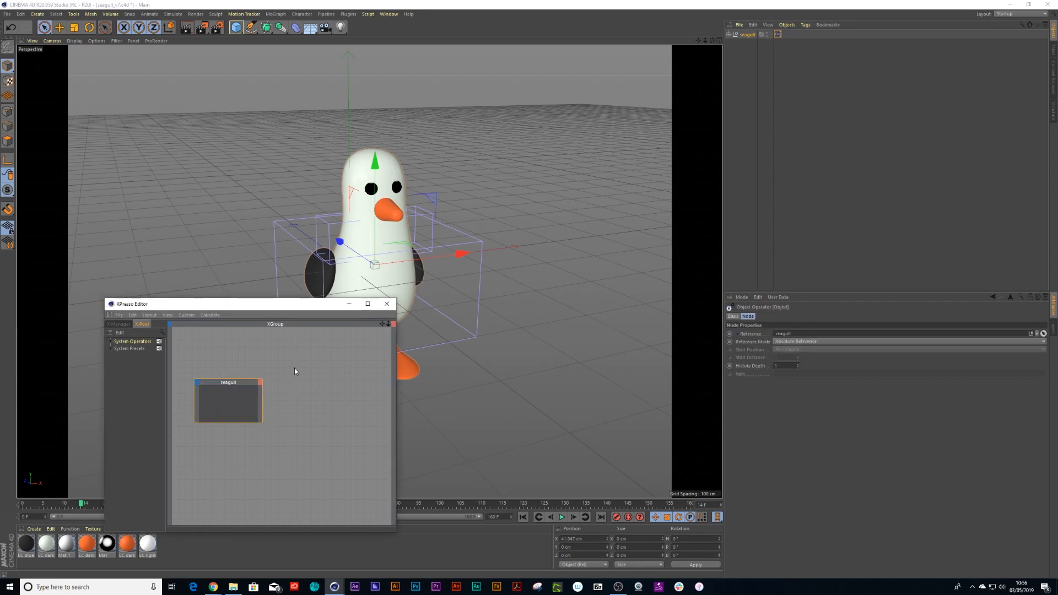
click(118, 315)
mouse_move(164, 319)
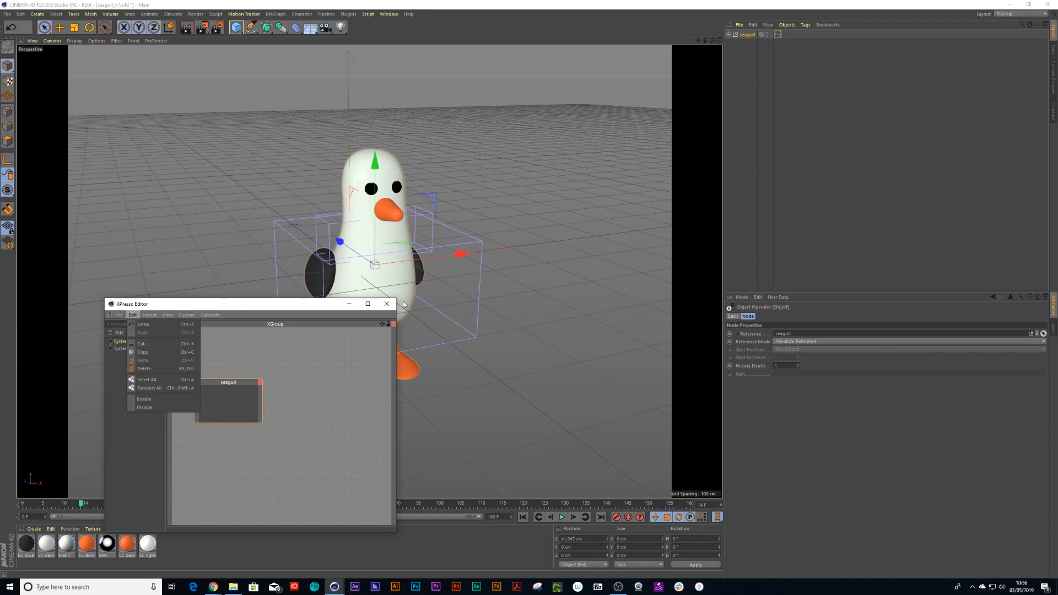
right_click(315, 398)
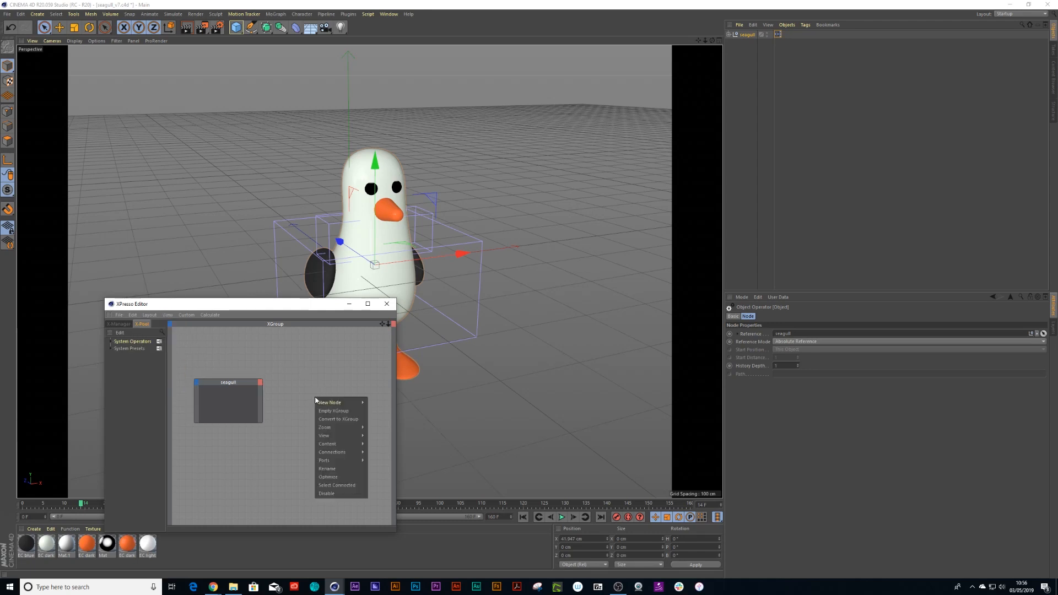
mouse_move(328, 403)
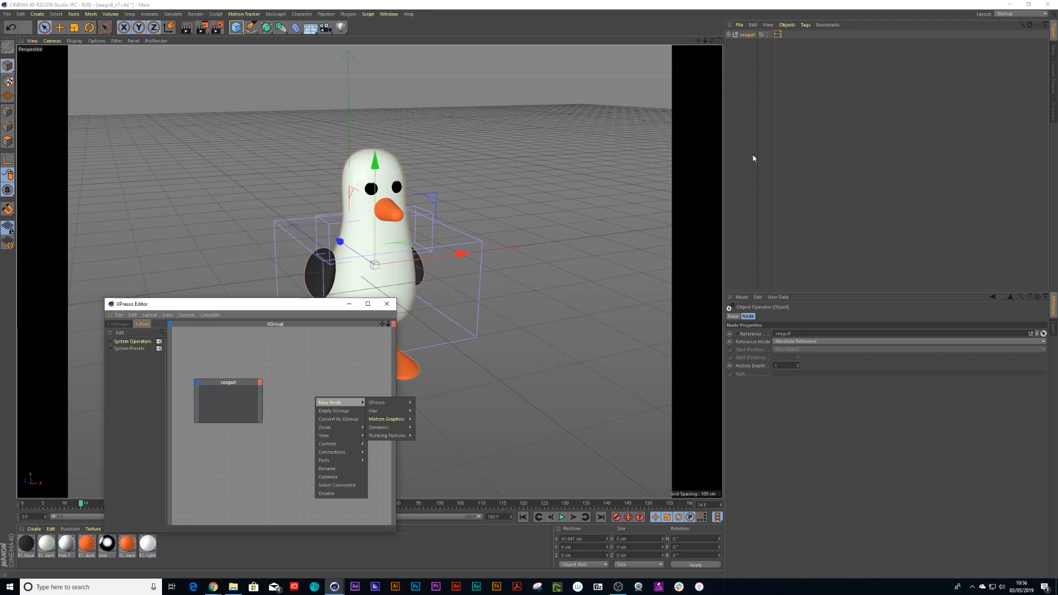
click(746, 99)
Expand the seagull hierarchy and add the Twist, Bend and eye Cube objects as nodes in the XPresso Editor, stacked beside the seagull node
click(728, 35)
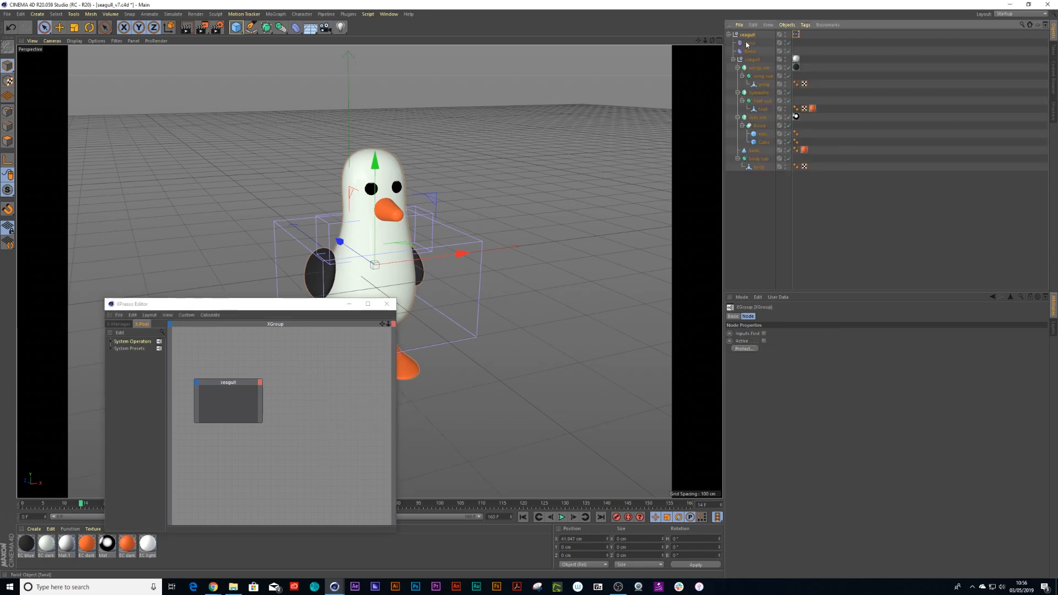
click(750, 43)
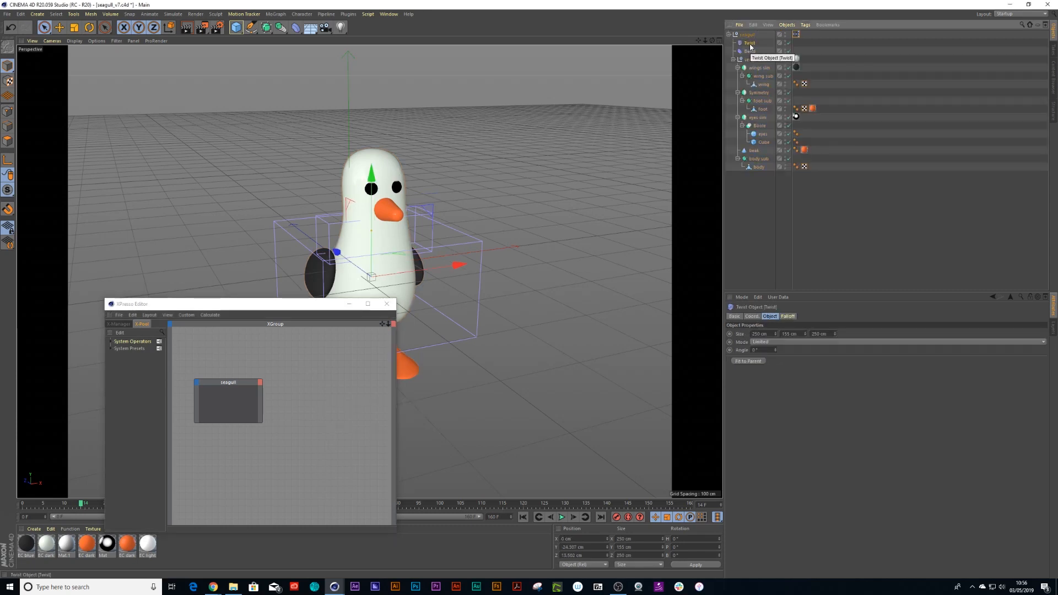
drag(313, 406, 331, 379)
click(753, 52)
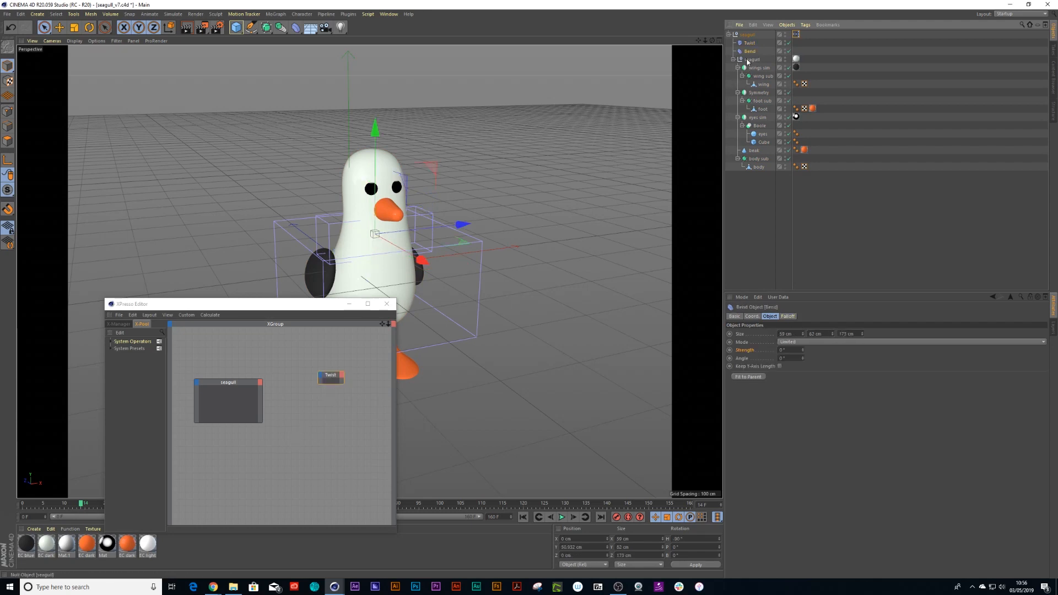
drag(338, 429, 337, 416)
click(763, 143)
drag(762, 146, 370, 467)
mouse_move(349, 419)
mouse_down()
mouse_move(360, 430)
mouse_move(350, 424)
mouse_up()
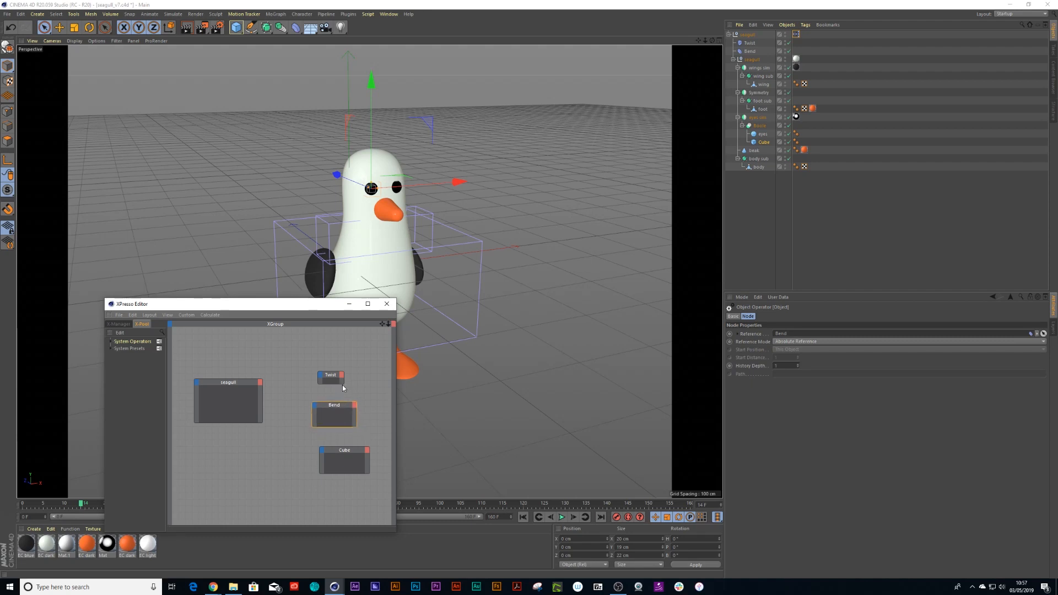
Enlarge the Twist node and line up the Twist and Cube nodes with the Bend node in the XPresso Editor
drag(342, 384, 358, 389)
drag(342, 450, 335, 455)
drag(335, 358, 329, 359)
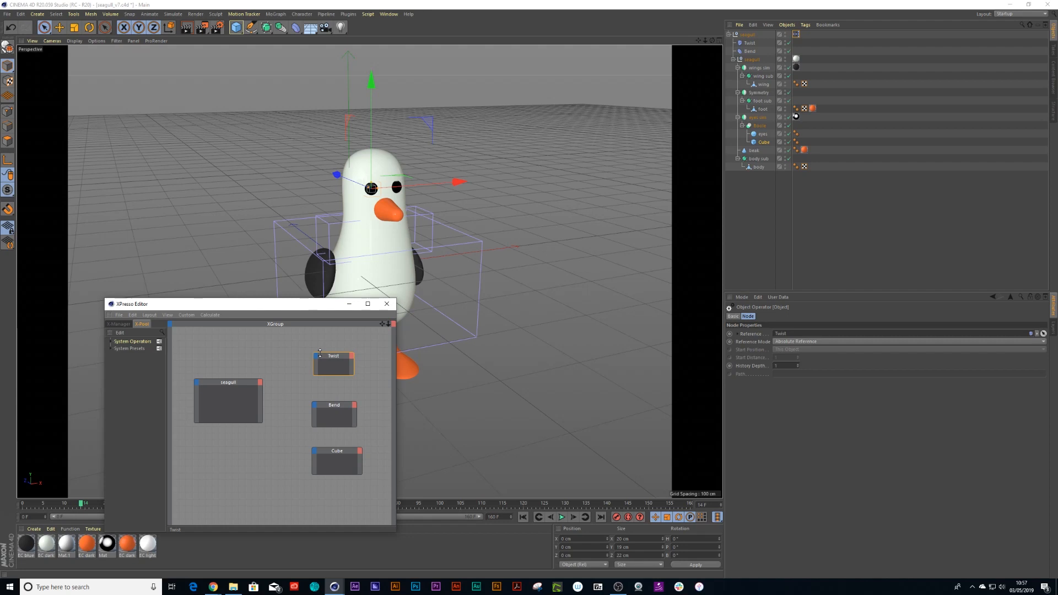
Check the Twist object's properties and add an Angle input port to the Twist node
click(750, 43)
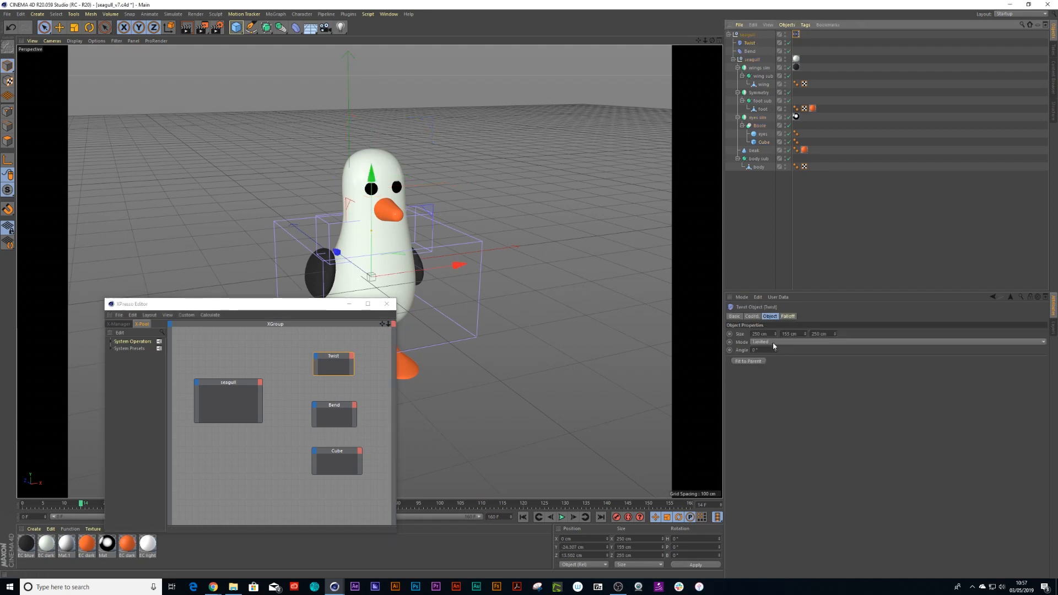
drag(774, 349, 772, 346)
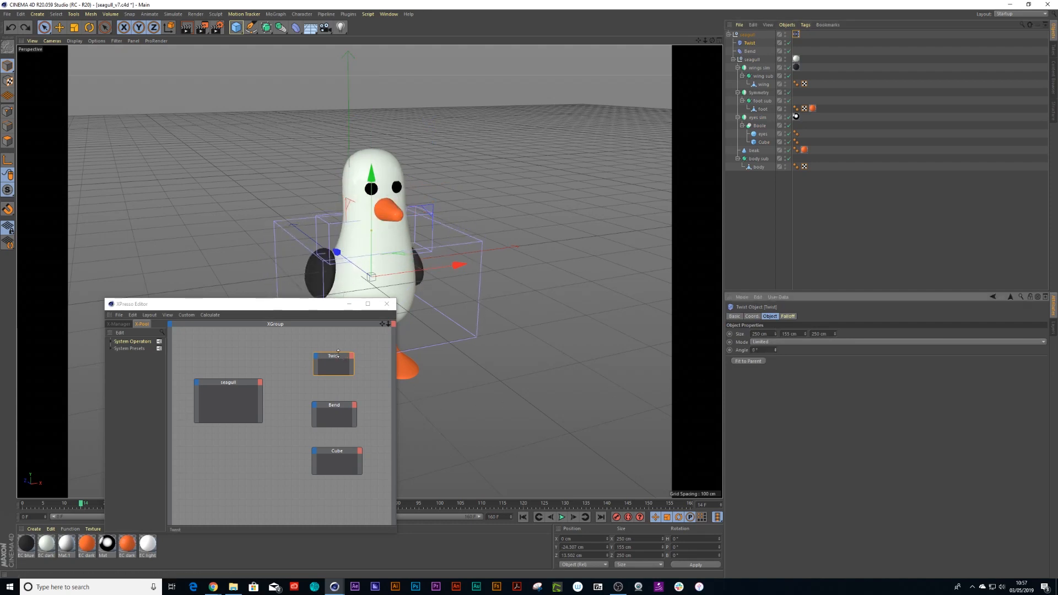
click(316, 361)
click(316, 360)
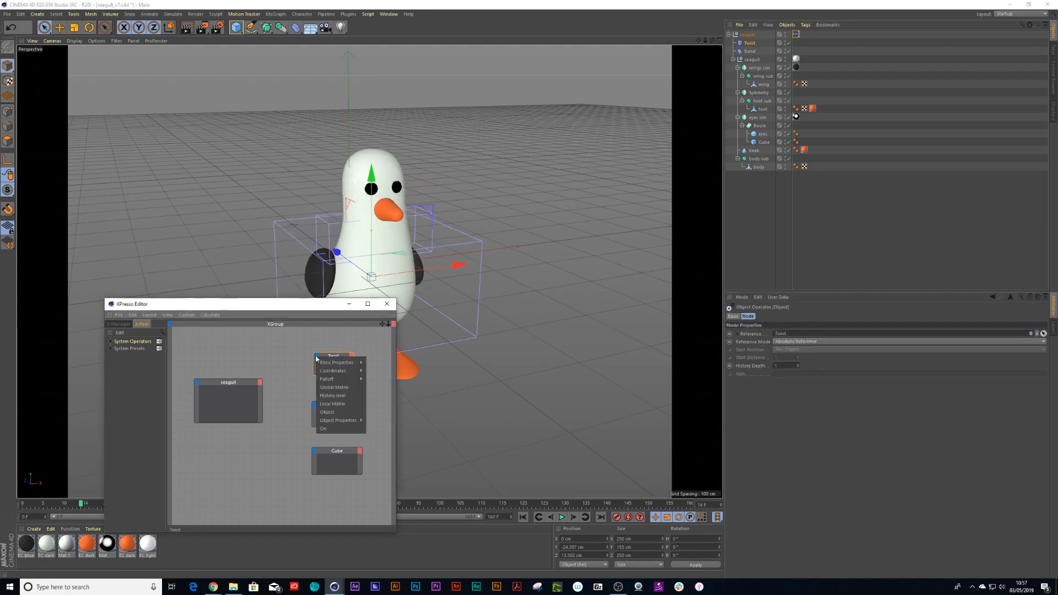
mouse_move(346, 424)
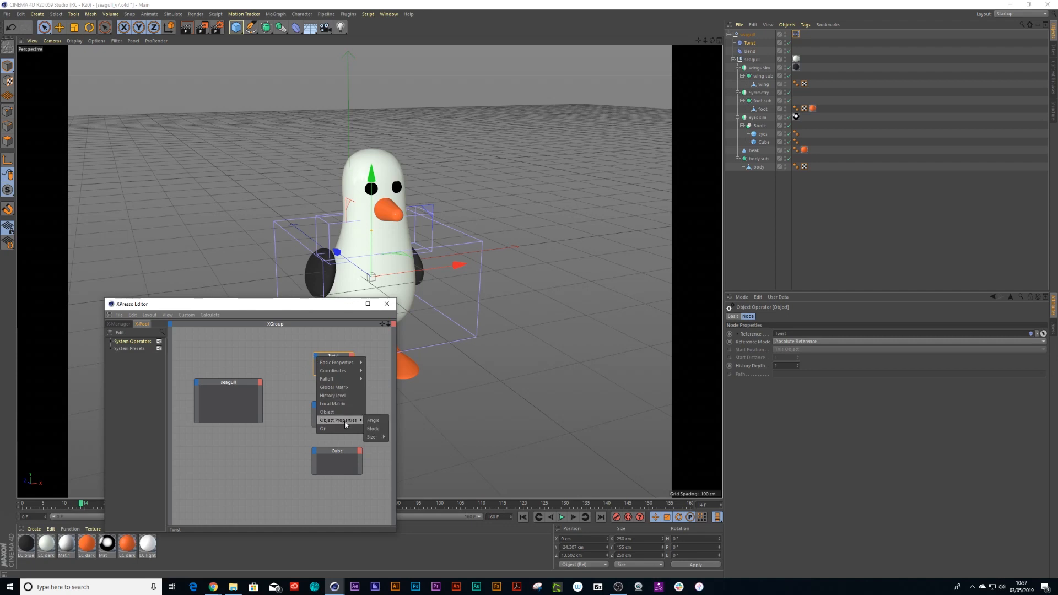
click(378, 421)
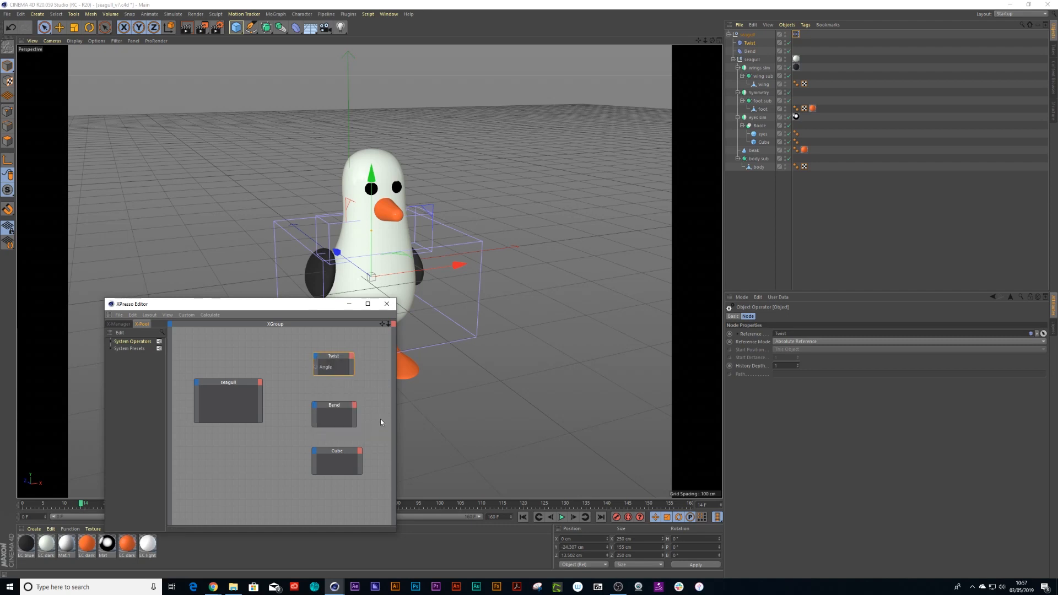
Test the Bend object's strength, undo the test, and add a Strength input port to the Bend node
click(750, 50)
drag(803, 350, 803, 333)
key(ctrl+z)
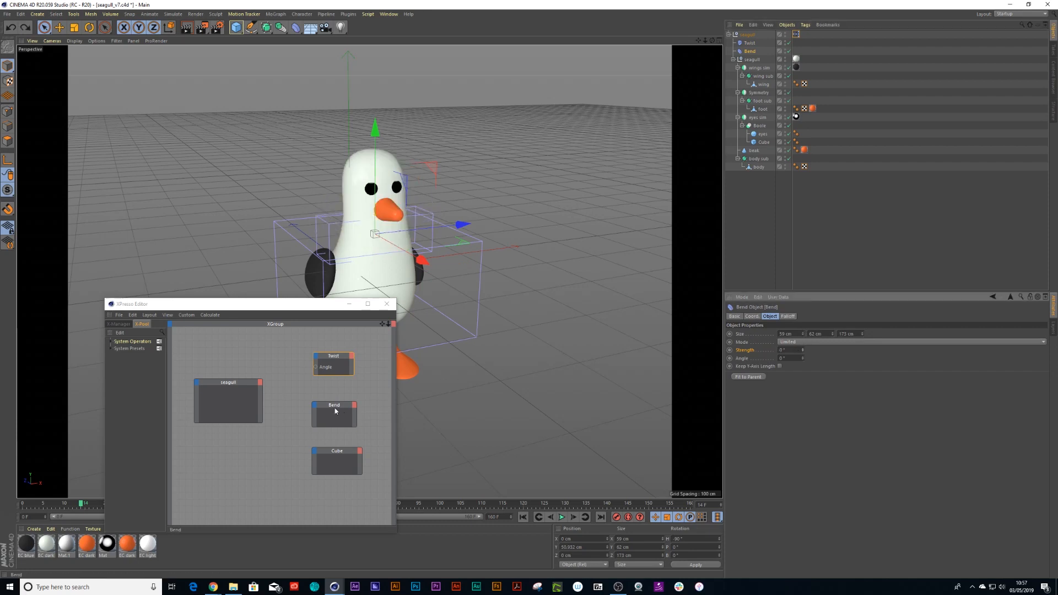
click(314, 406)
mouse_move(336, 468)
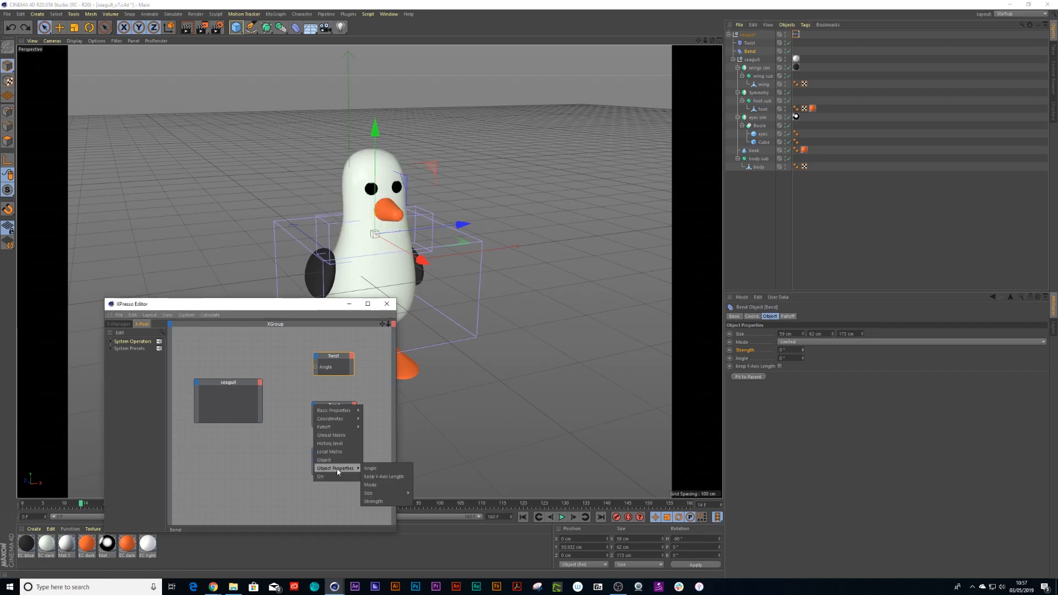
click(376, 501)
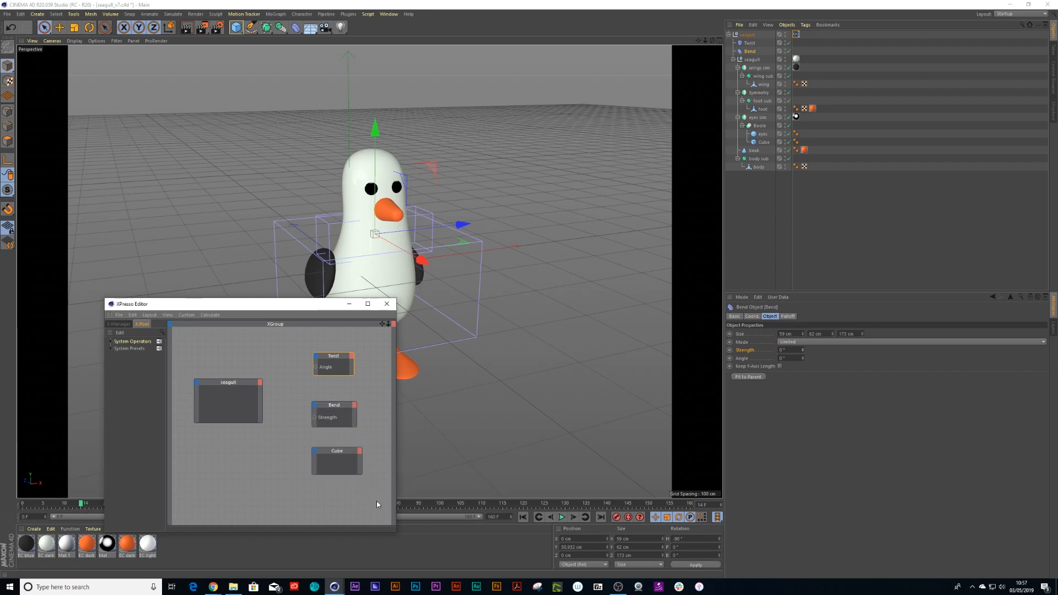
Test the eye Cube's Y size, undo the test, and add a Size . Y input port to the Cube node
click(764, 142)
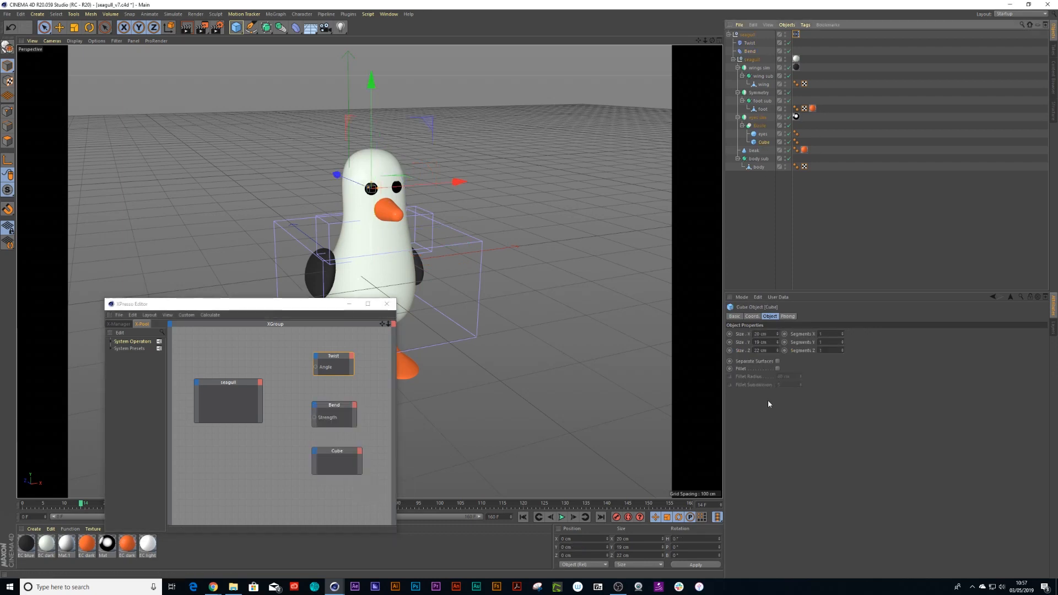
drag(777, 342, 778, 346)
key(ctrl+z)
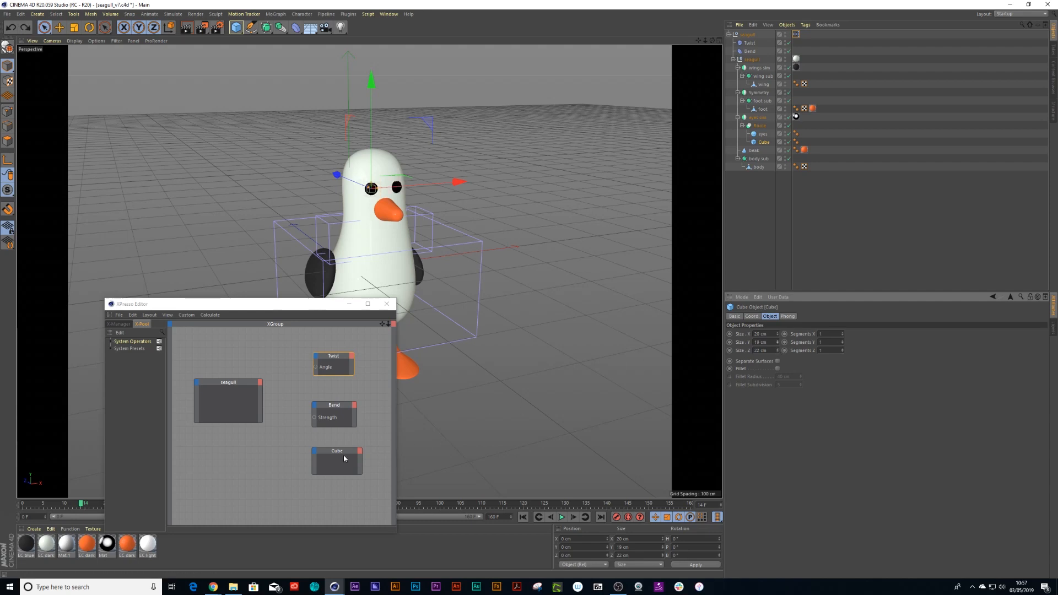
click(314, 451)
mouse_move(344, 508)
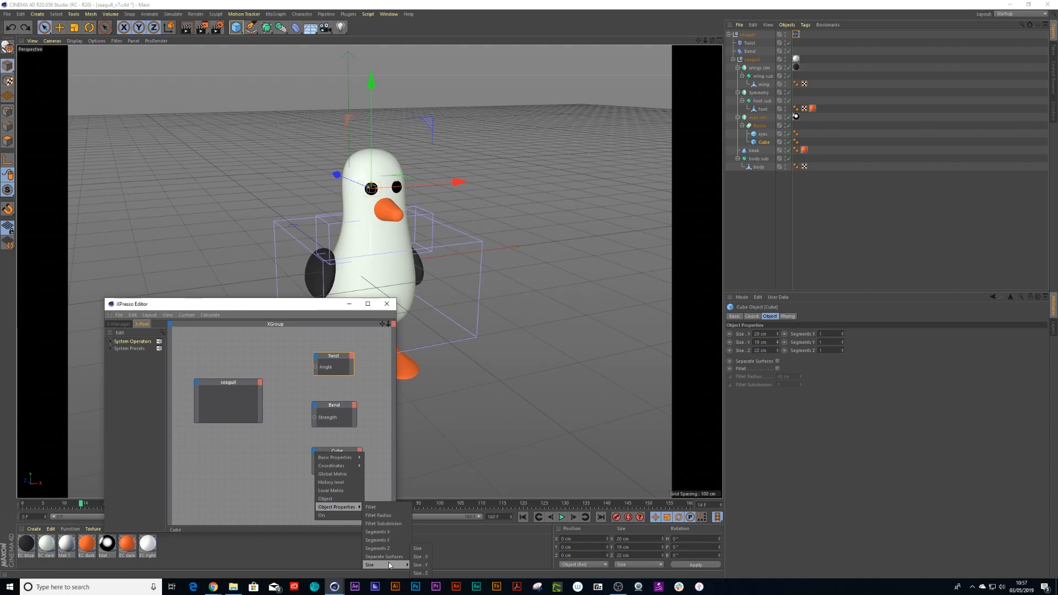
click(418, 564)
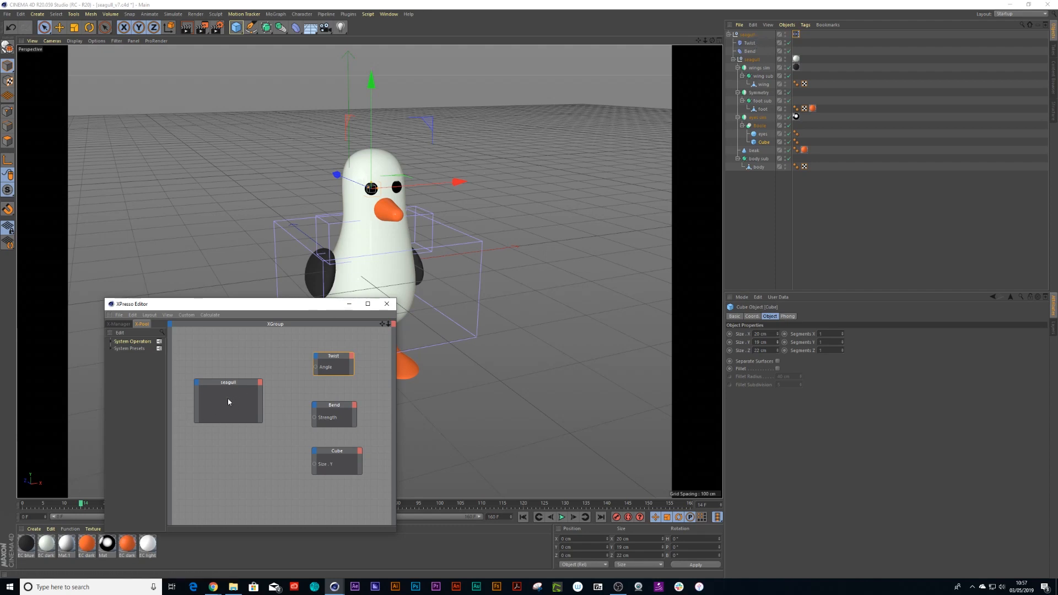
Add the bend, eye blink and twist user data as output ports on the seagull node
click(261, 382)
mouse_move(278, 505)
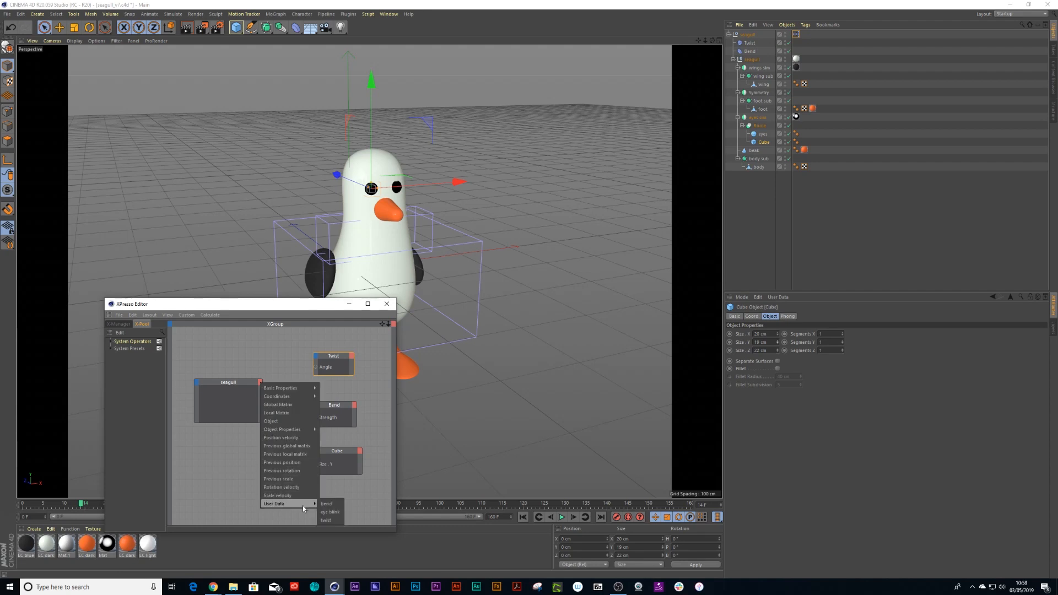
click(327, 504)
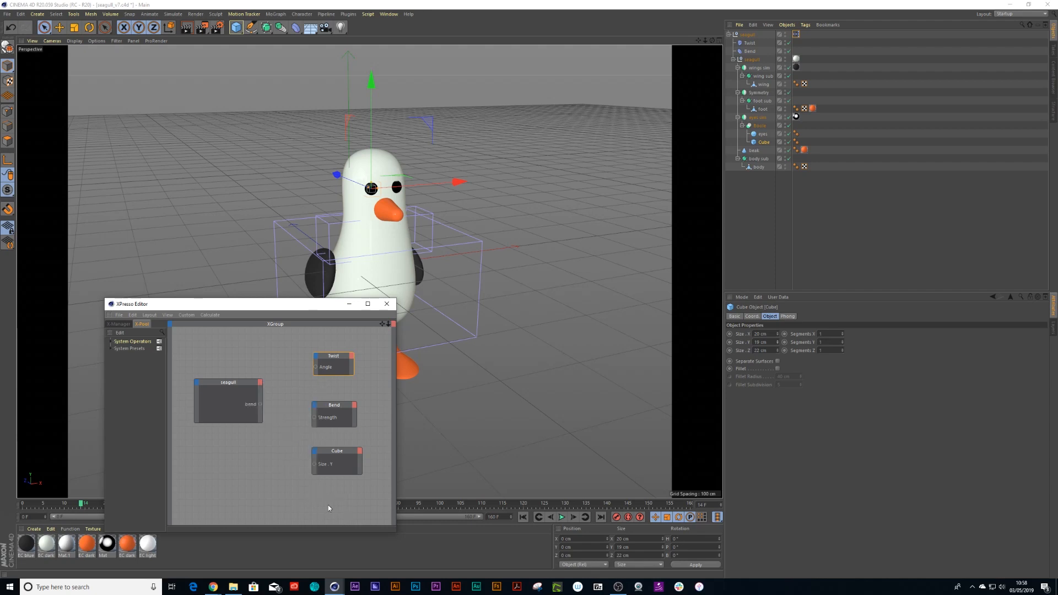
click(261, 385)
mouse_move(286, 504)
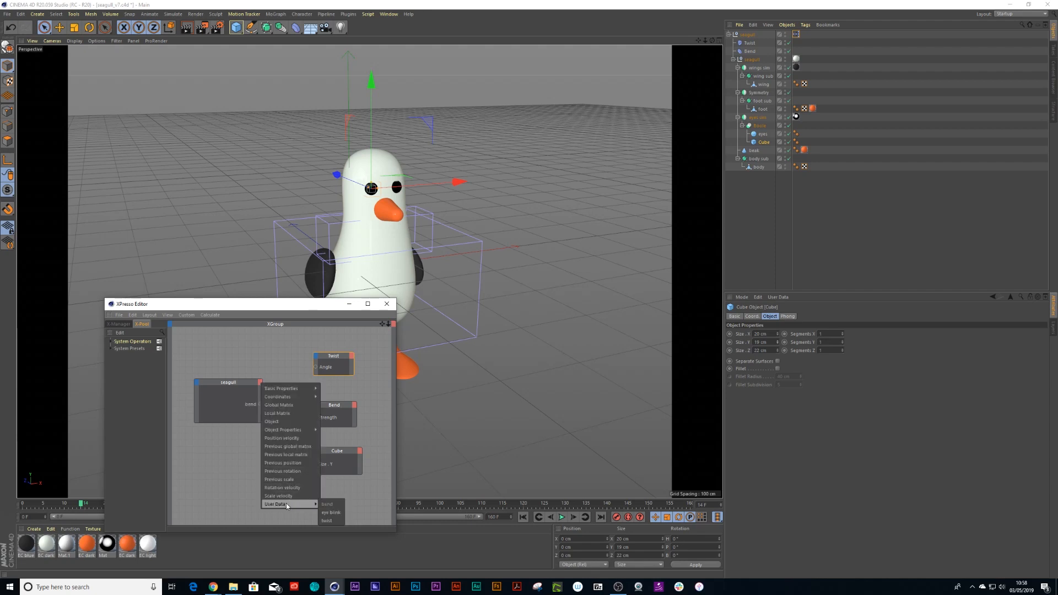
click(330, 512)
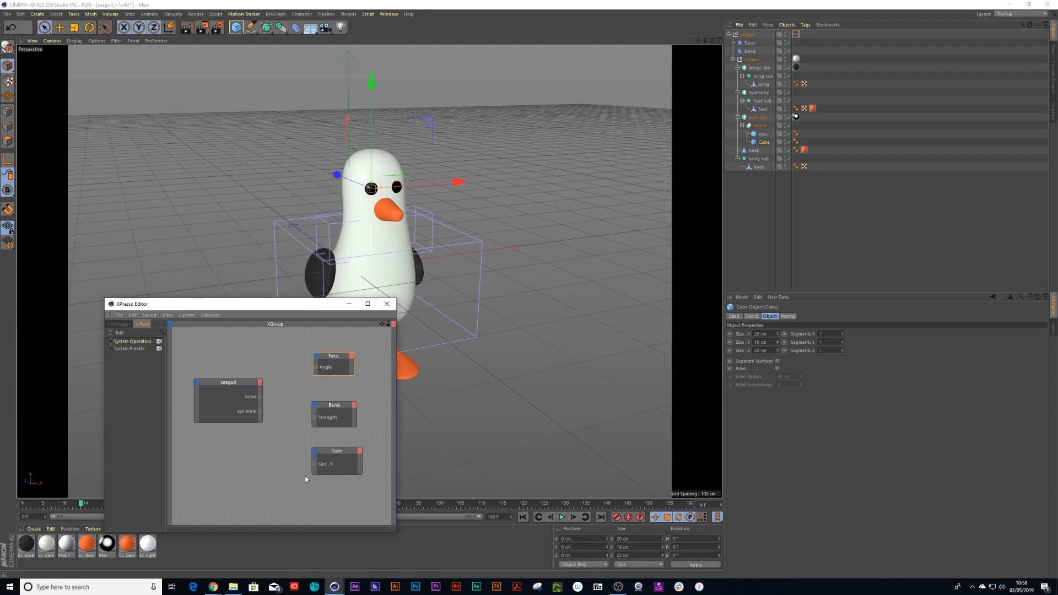
click(262, 382)
mouse_move(302, 506)
click(328, 520)
Wire the seagull node's bend output to Twist's Angle, eye blink to Bend's Strength, and twist to the Cube's Size . Y
drag(260, 394, 315, 367)
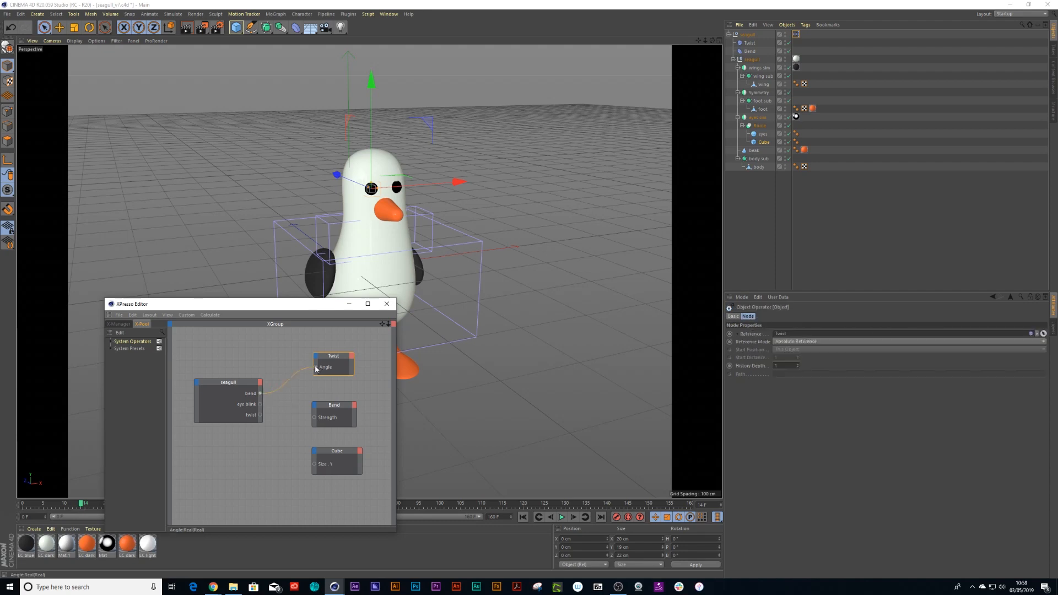
drag(316, 421, 314, 464)
Open the seagull null's user data for management and set the eye blink entry's interface to Float Slider
click(778, 37)
click(751, 37)
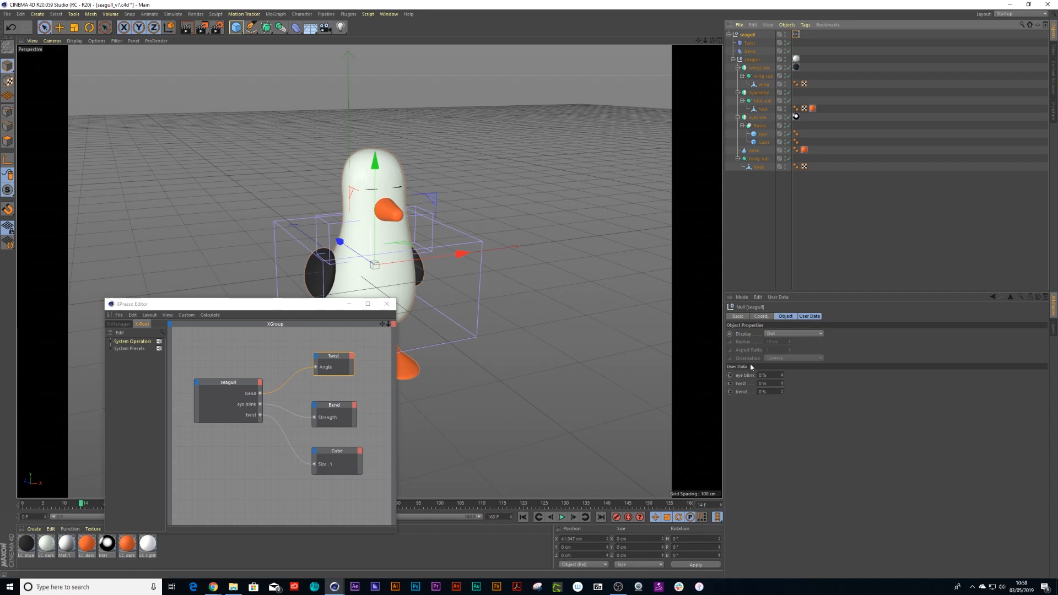
click(778, 296)
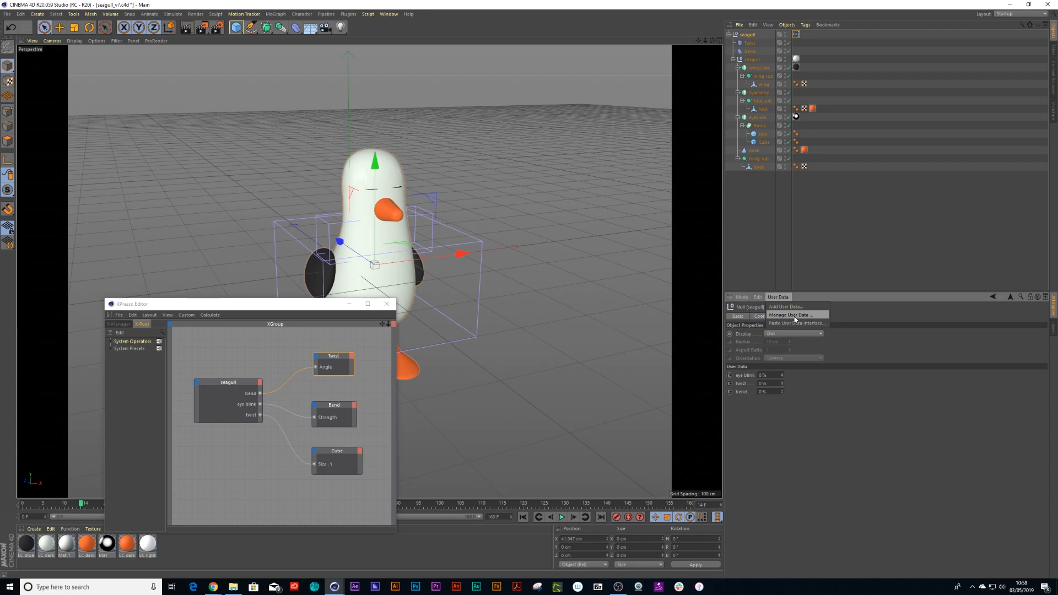
click(795, 316)
click(659, 228)
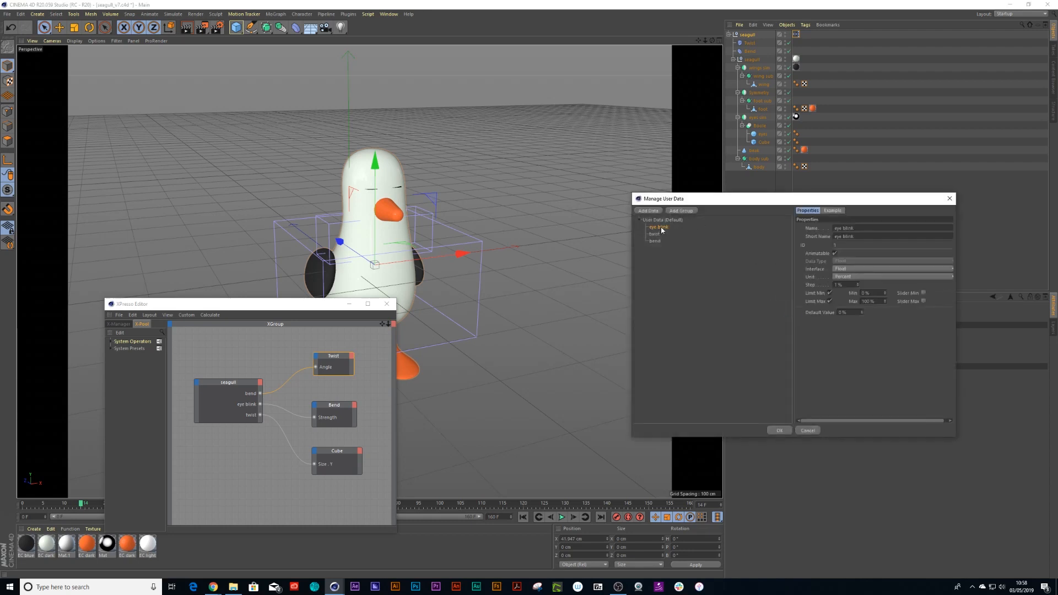
click(657, 235)
drag(727, 205, 492, 145)
click(428, 162)
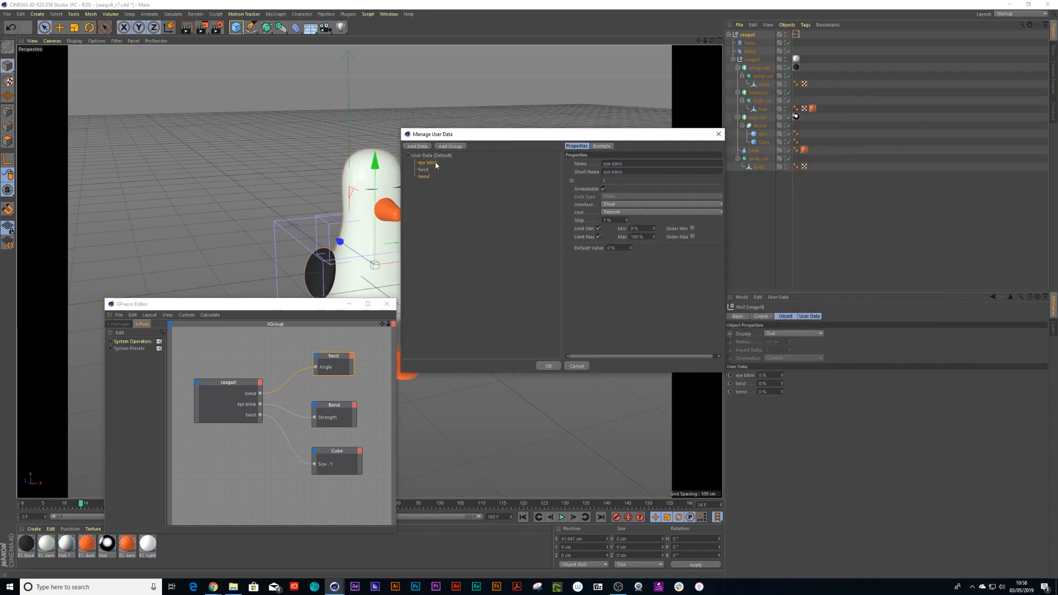
click(621, 205)
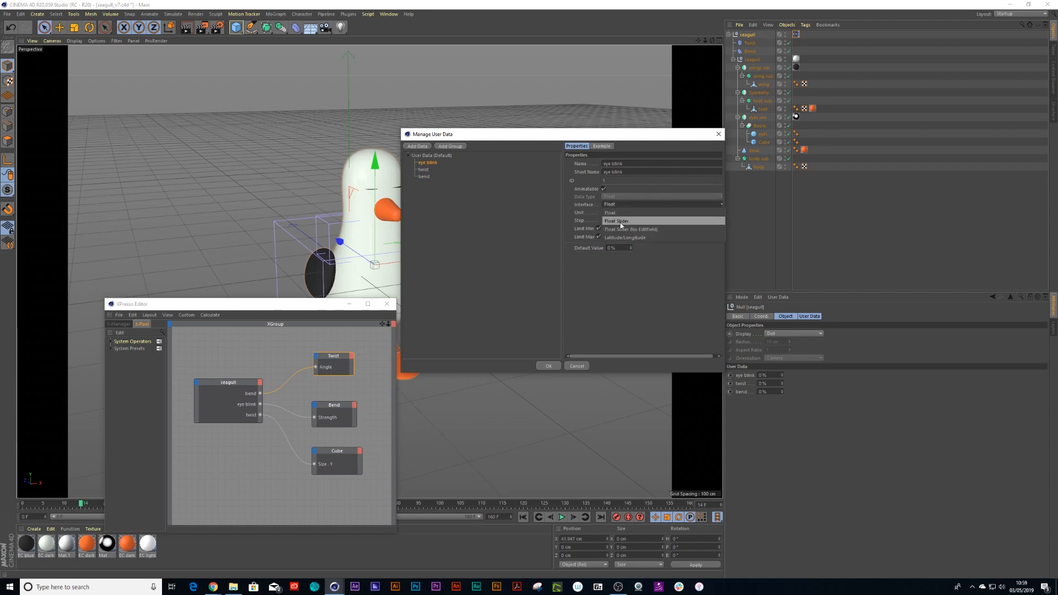
click(622, 222)
Set the twist entry's interface to Float Slider and bend's to Float Slider (No Editfield), and accept the changes
click(424, 170)
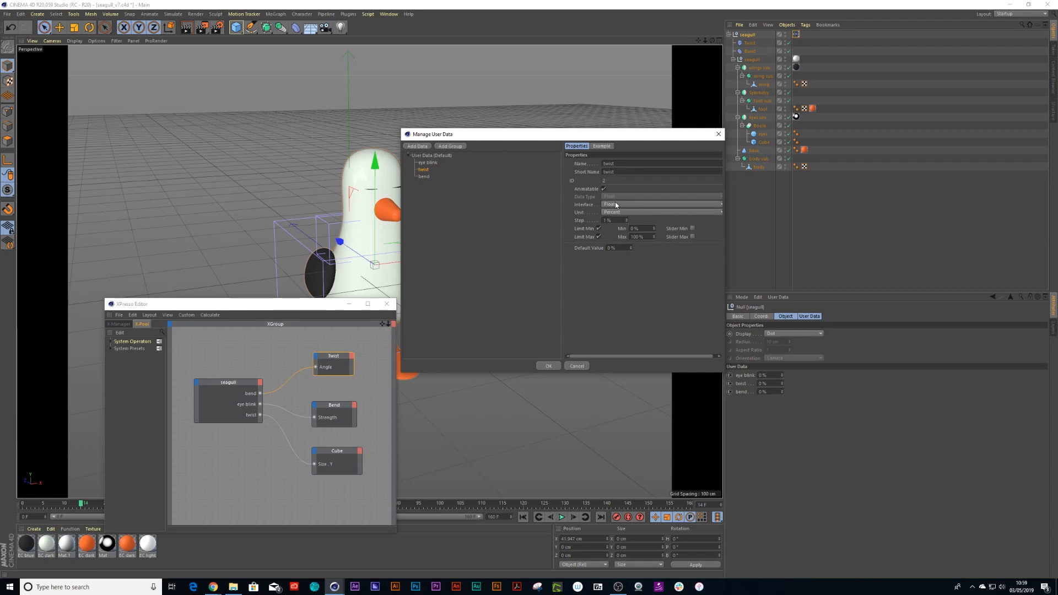
click(424, 177)
click(634, 205)
click(617, 228)
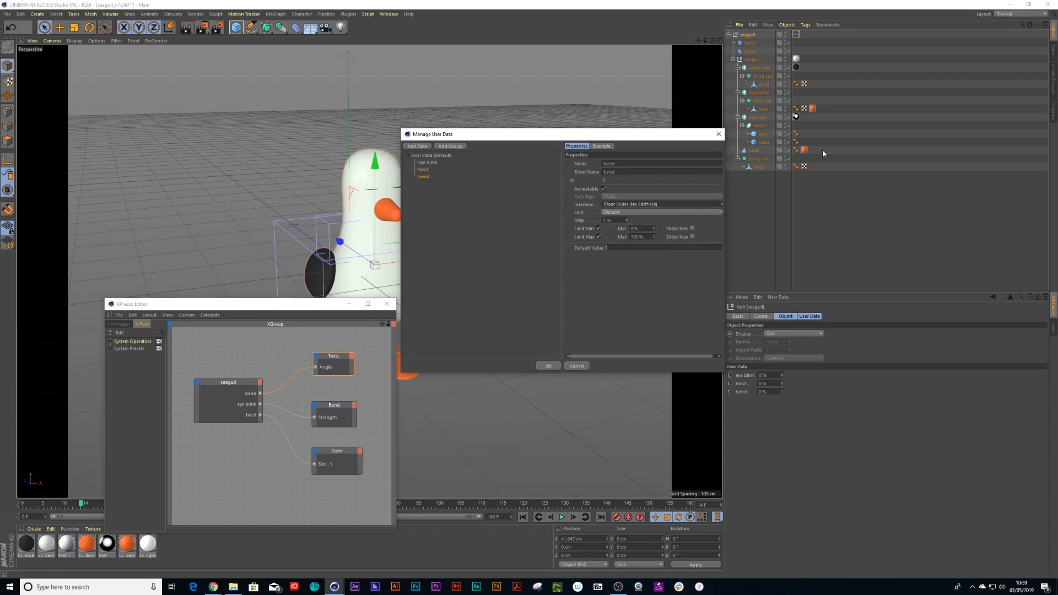
click(548, 366)
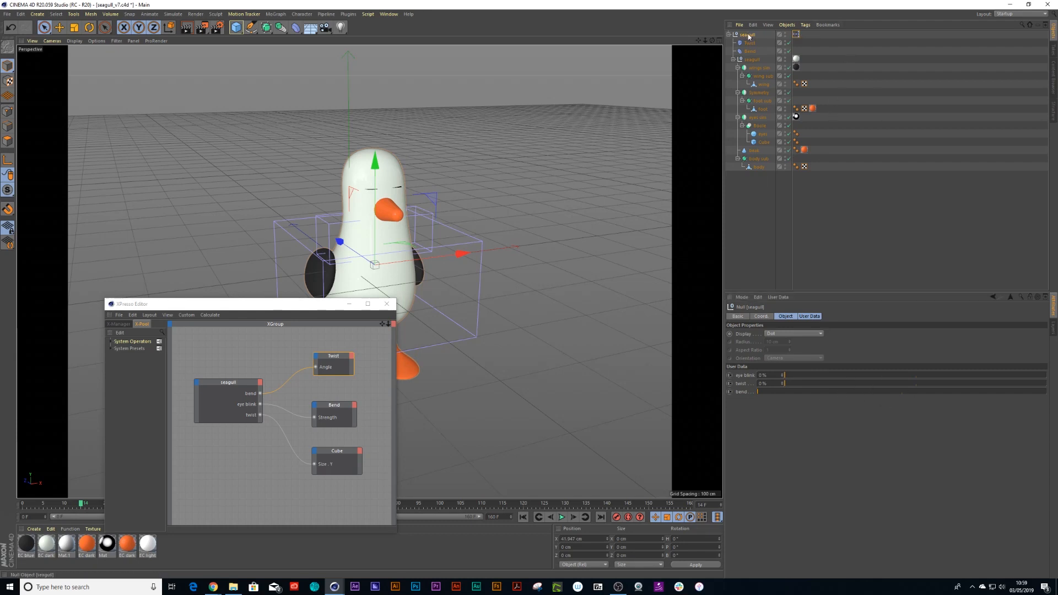
Show only the seagull null's user data, reopen its management window, and choose Percent as the eye blink entry's unit
click(809, 317)
click(776, 298)
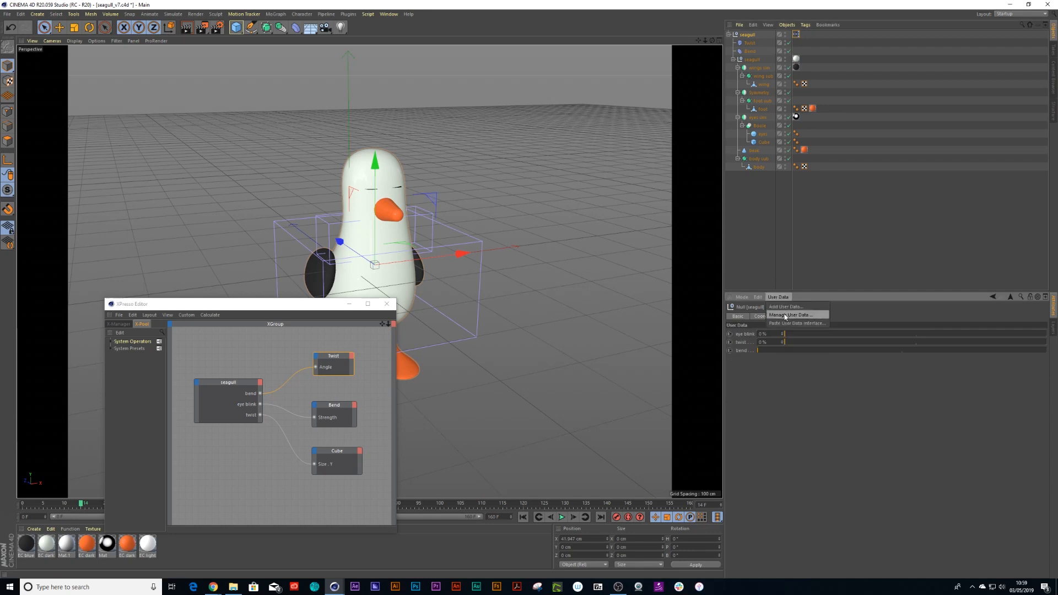
click(794, 314)
drag(700, 200, 415, 93)
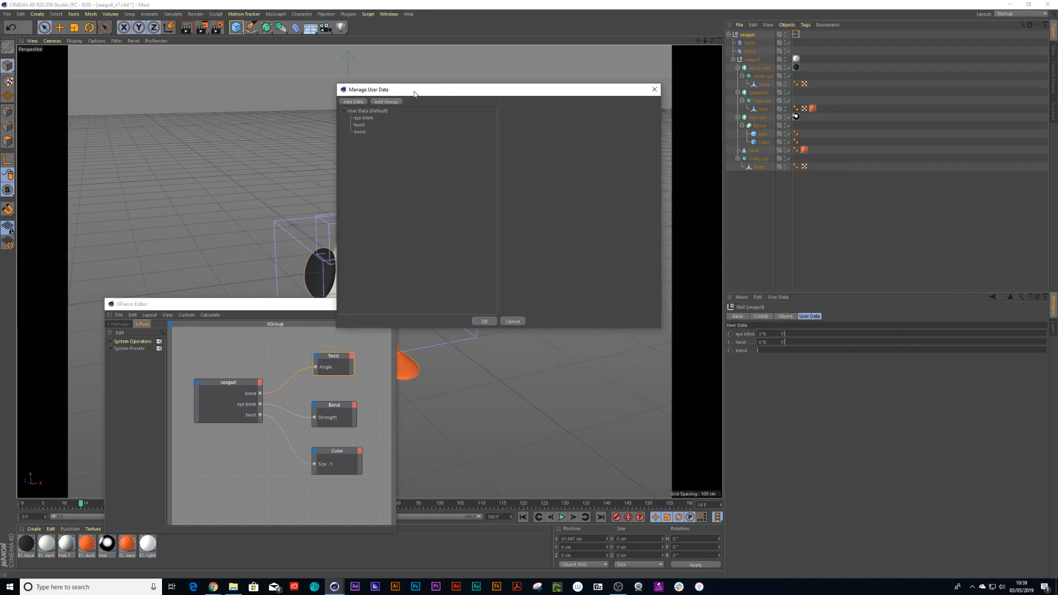
click(364, 118)
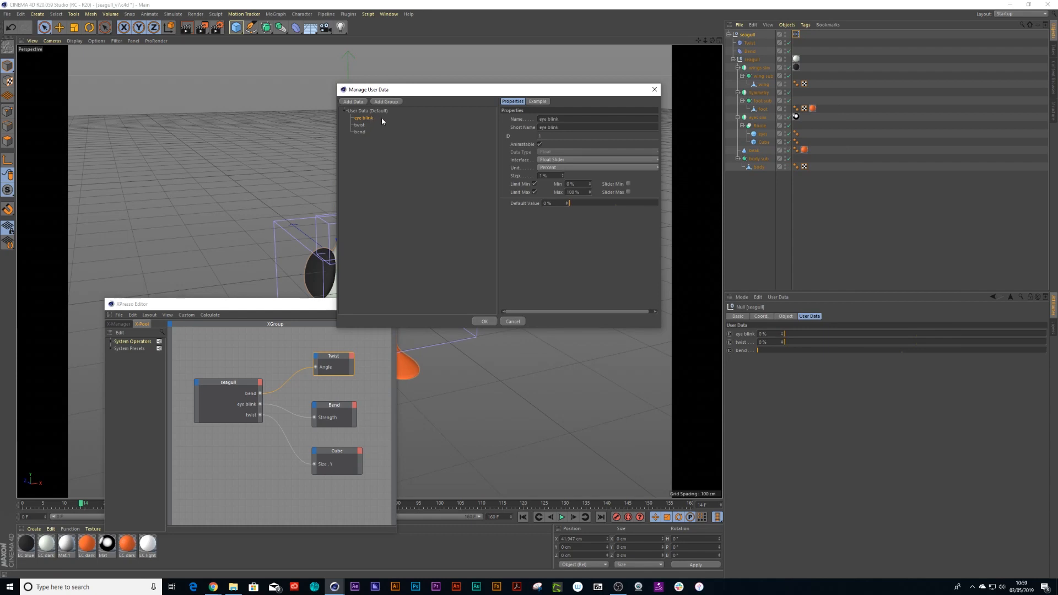
click(553, 167)
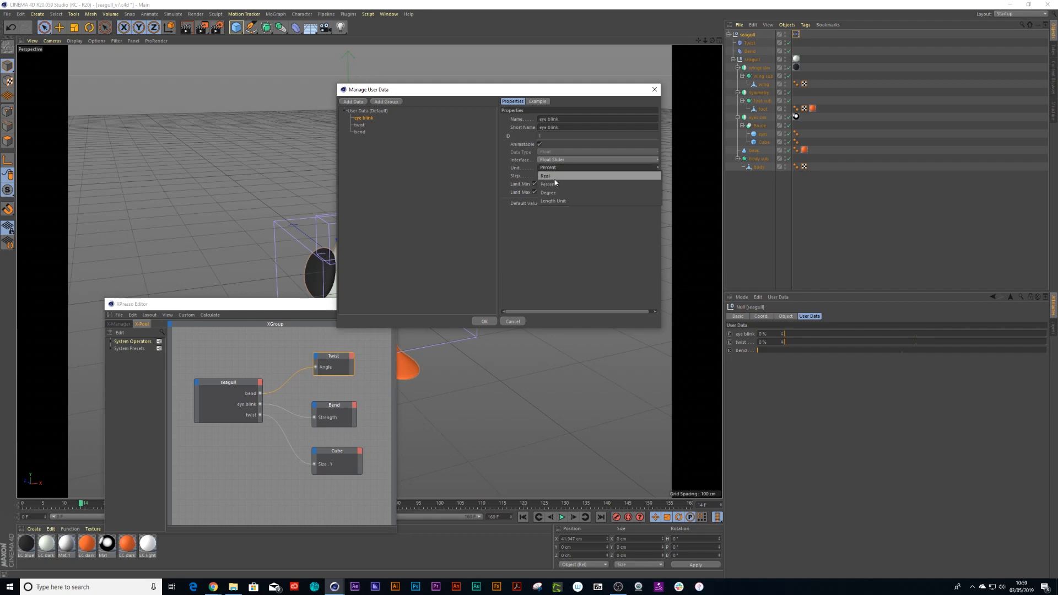
click(558, 184)
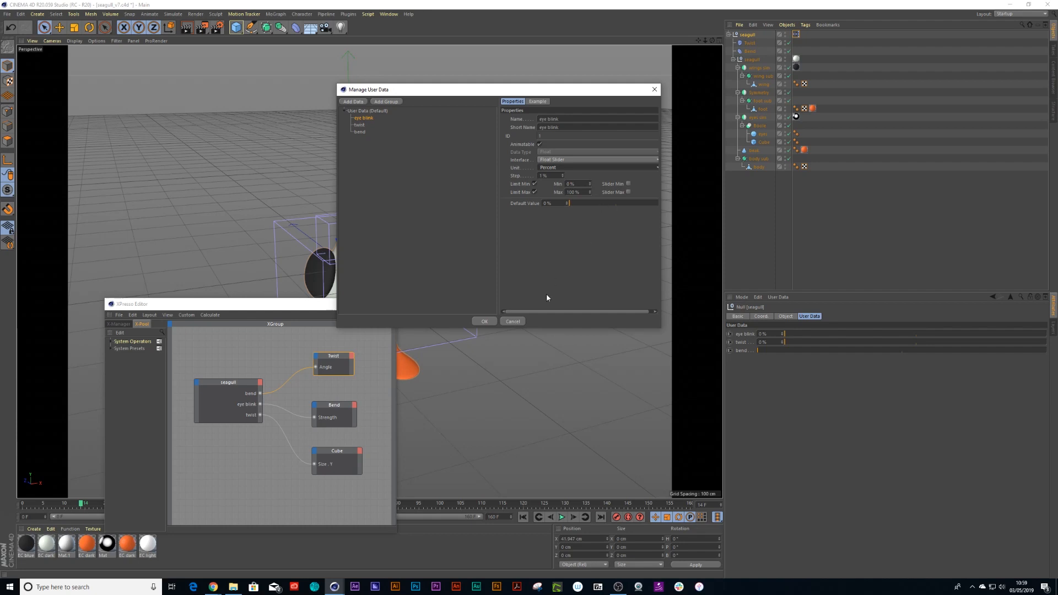
Set the twist user data entry's unit to Degree
click(360, 125)
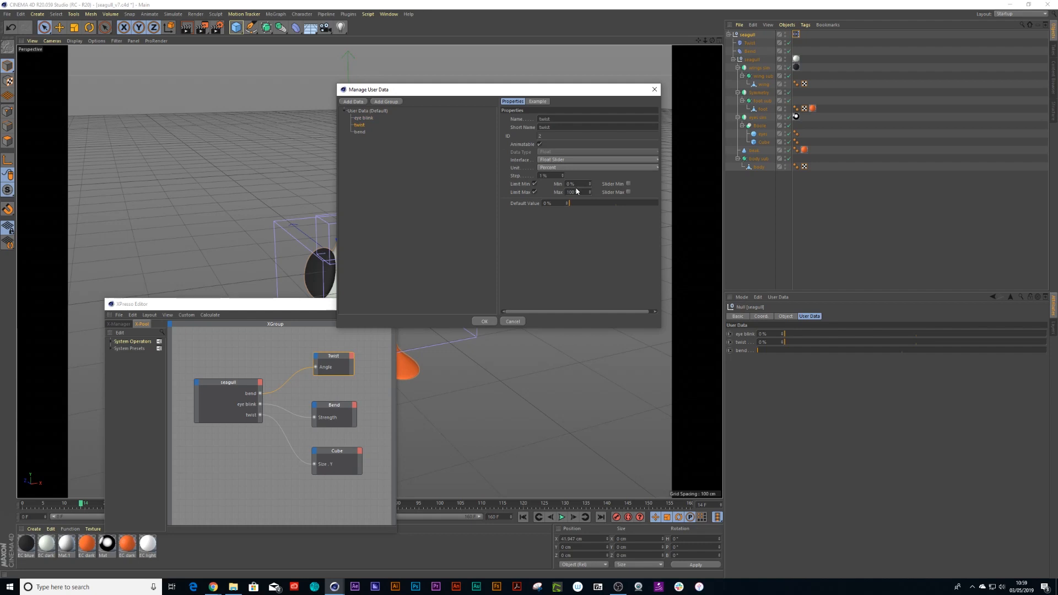
click(555, 168)
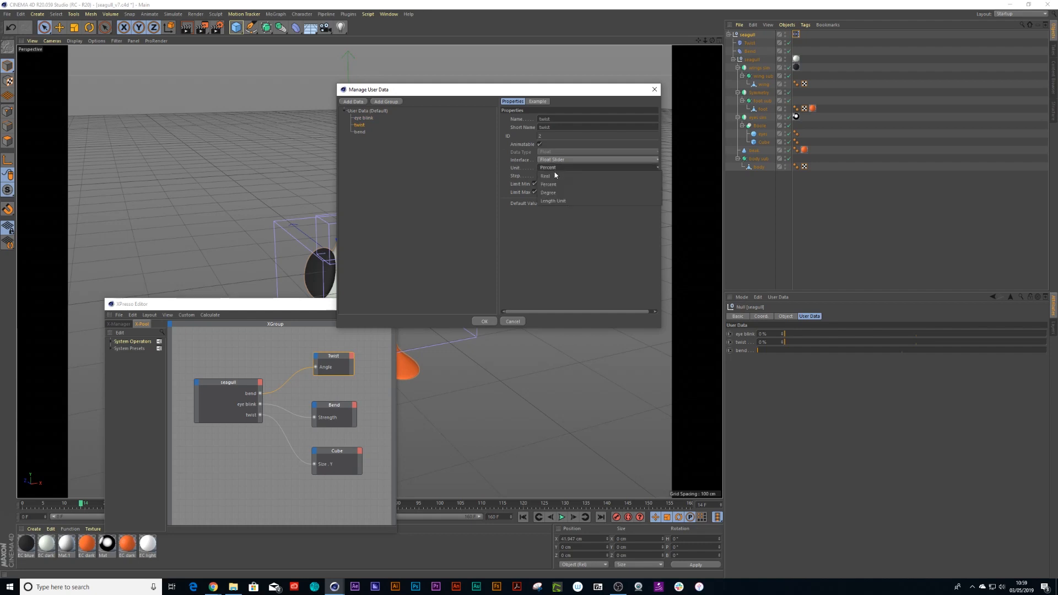
click(553, 193)
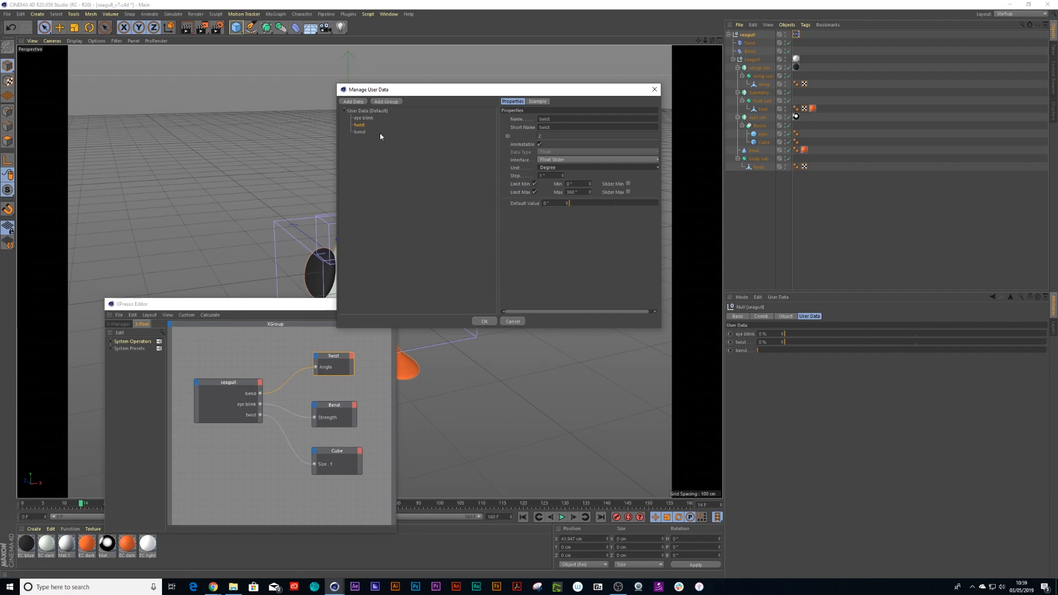
Reopen the seagull's user data management, change the twist entry's unit from Percent to Degree, and accept the changes
click(360, 131)
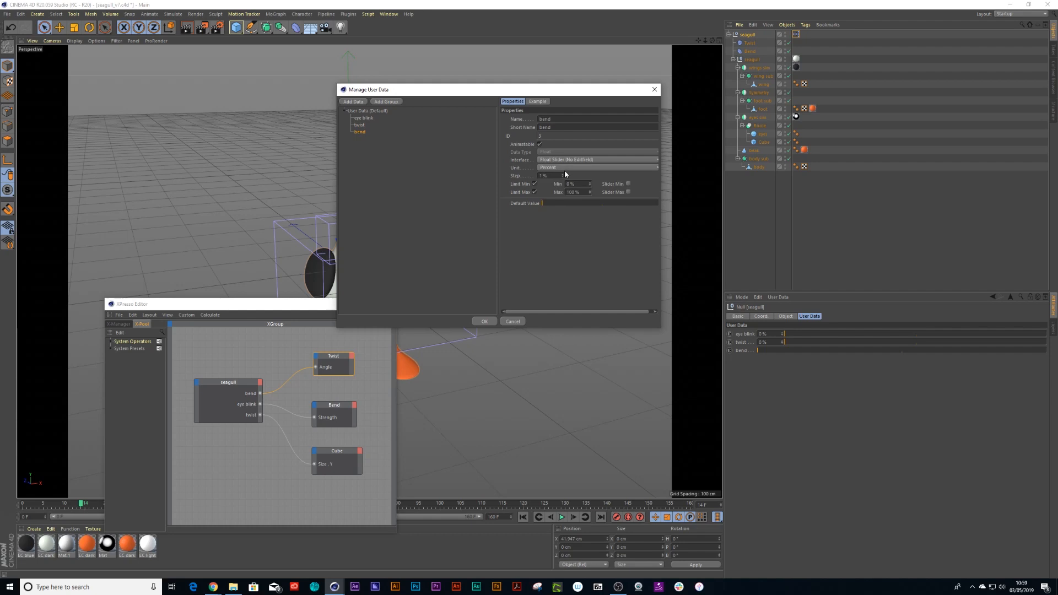
click(655, 90)
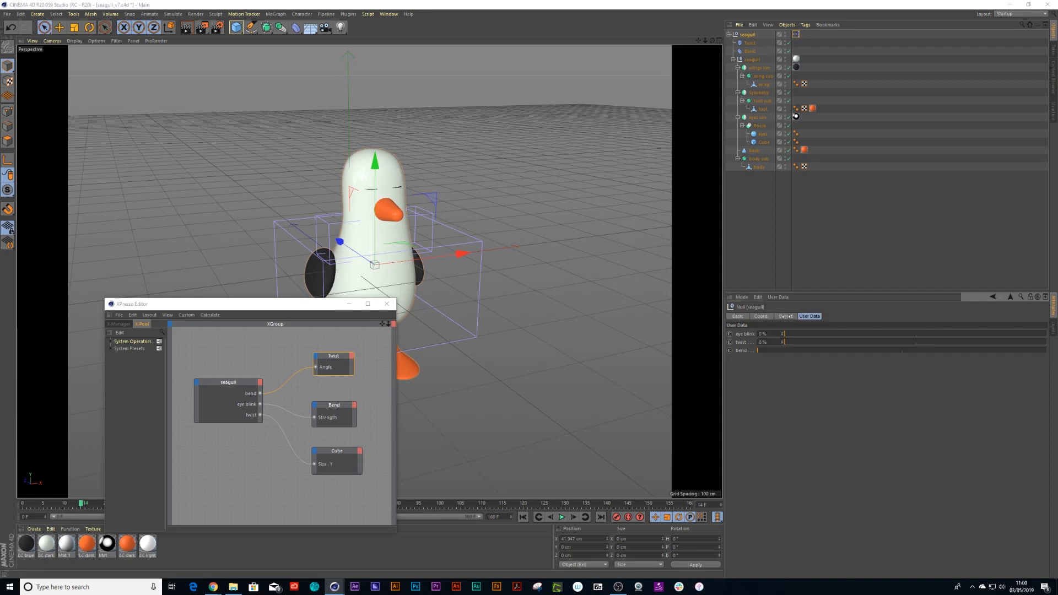
drag(728, 200, 551, 134)
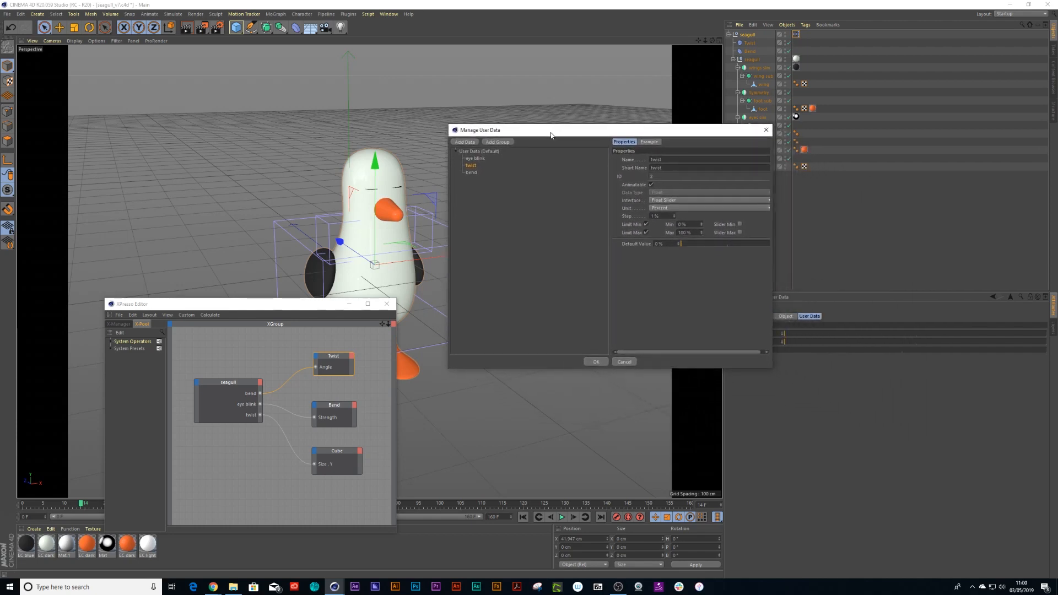
click(471, 173)
click(472, 166)
click(690, 209)
click(670, 232)
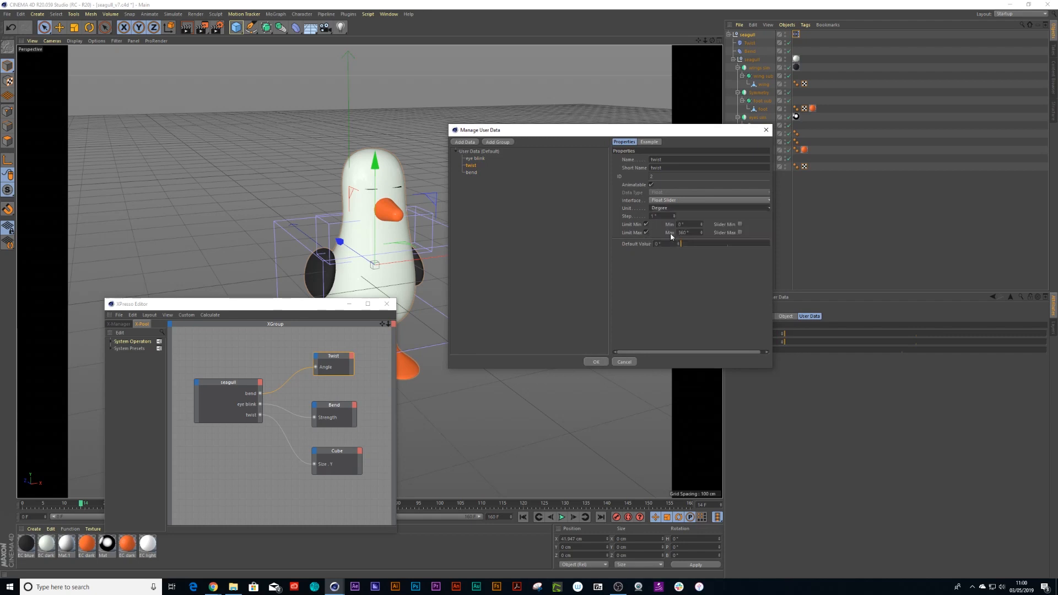
click(595, 362)
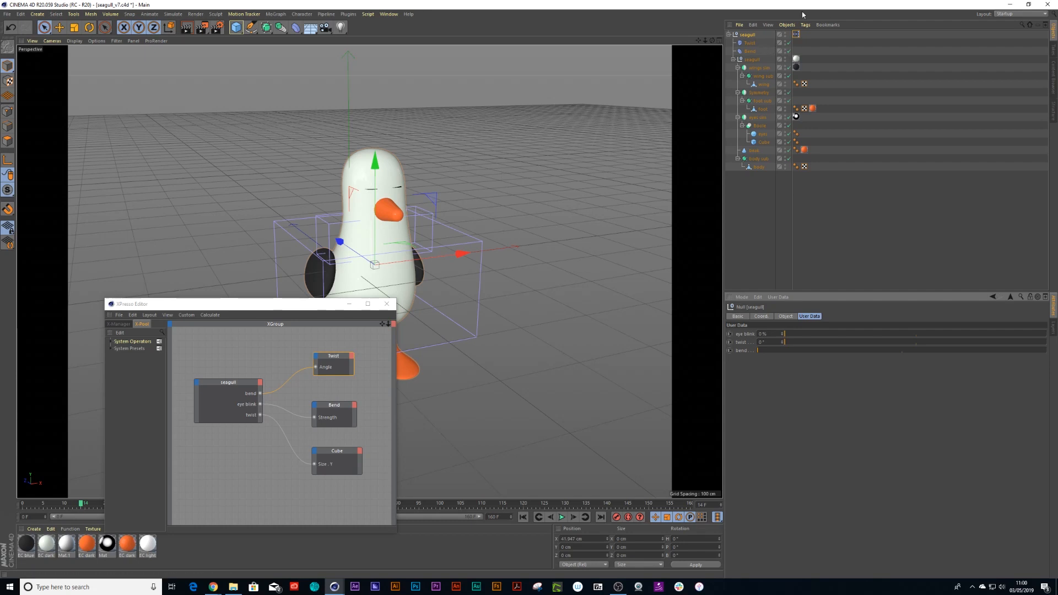
Check the Twist object's properties, reopen the seagull null's user data management, and limit the twist entry to -25° minimum and 25° maximum
click(751, 43)
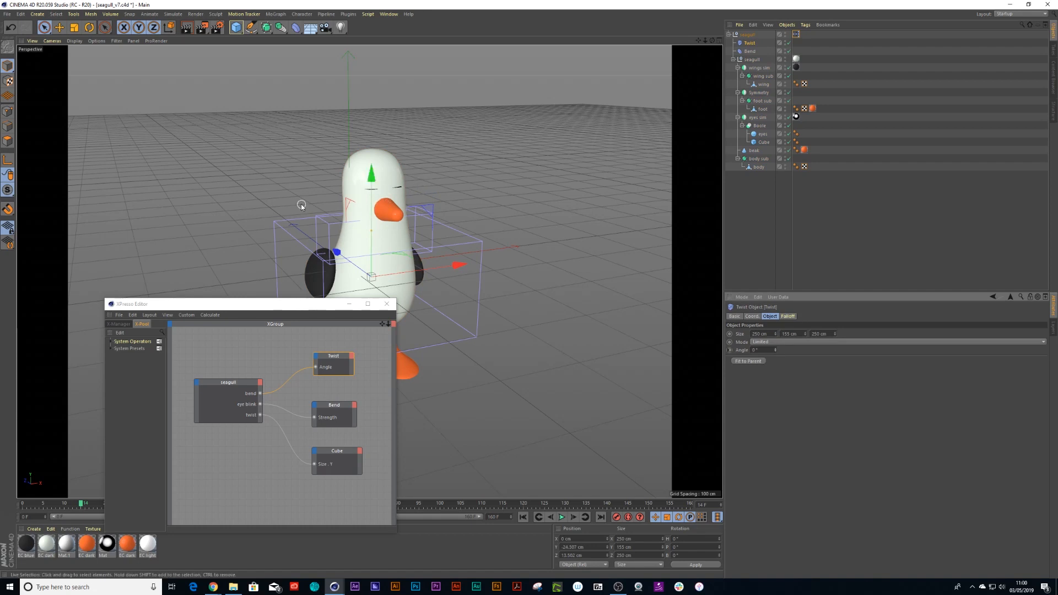
click(747, 35)
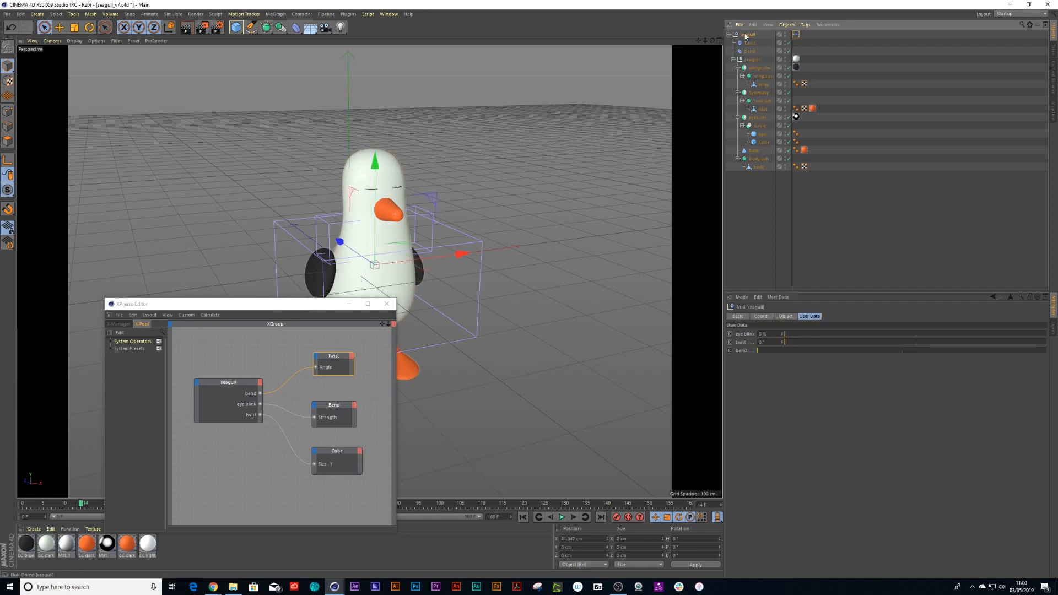
click(779, 297)
click(782, 315)
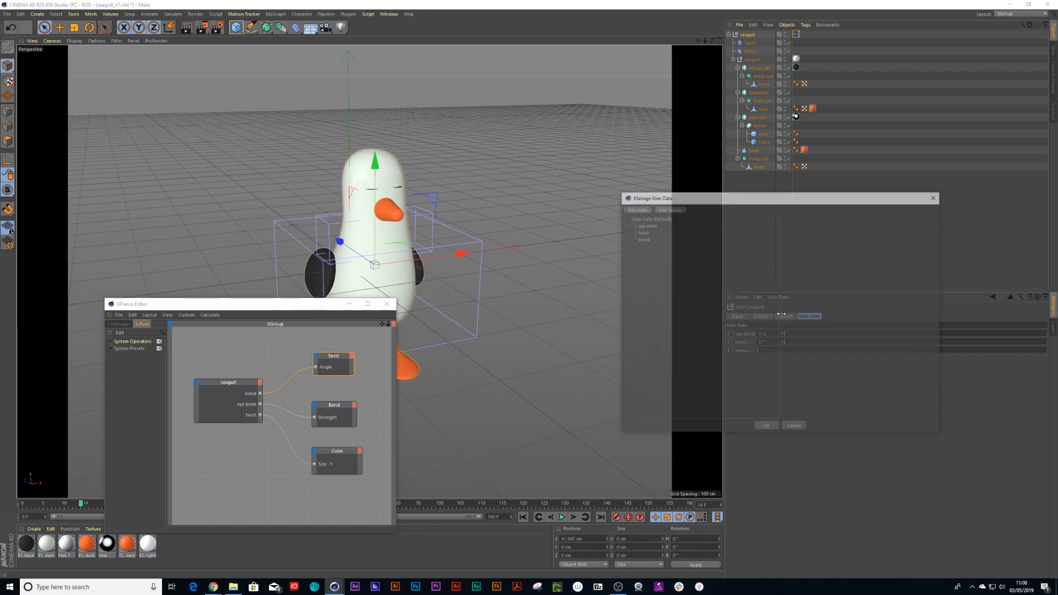
click(641, 231)
drag(707, 201, 631, 182)
double_click(782, 272)
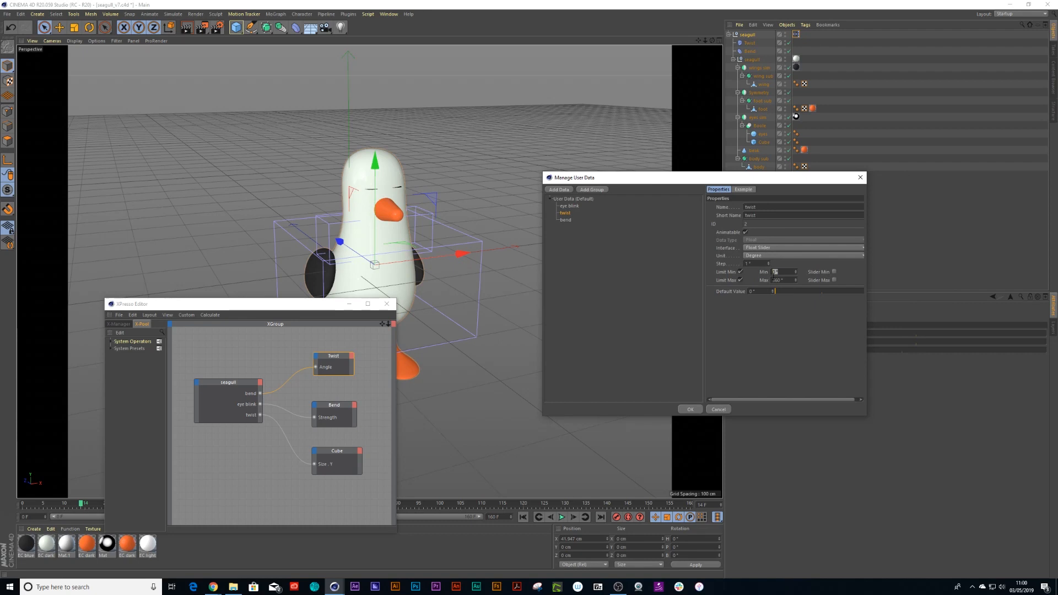
text(-25)
key(Return)
key(Tab)
text(25)
key(Return)
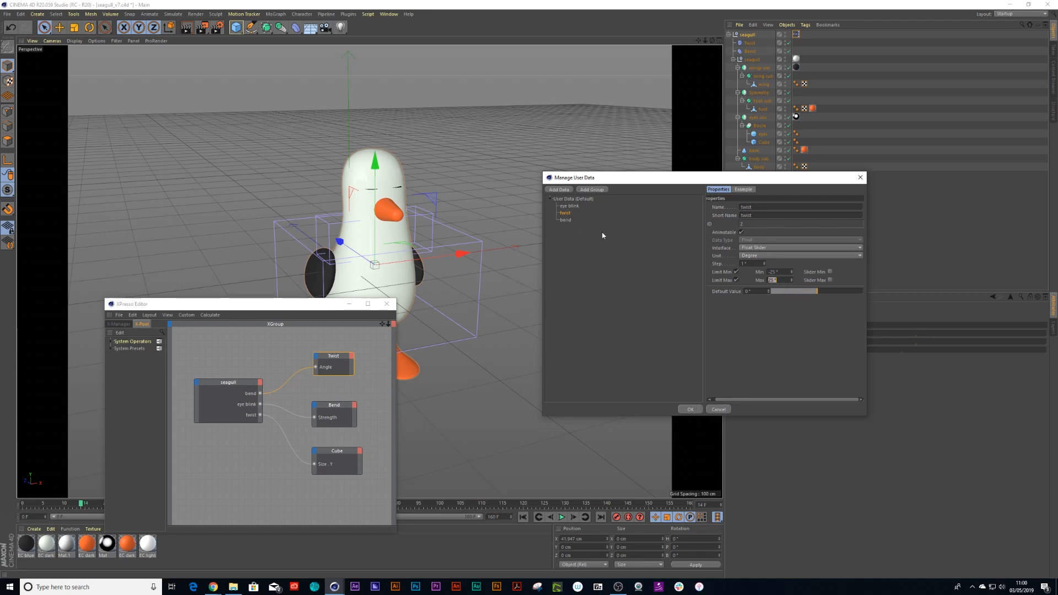
Limit the bend user data entry to a minimum of -25% and a maximum of 25%, and accept the changes
click(564, 220)
click(785, 272)
key(BackSpace)
text(-25)
key(Tab)
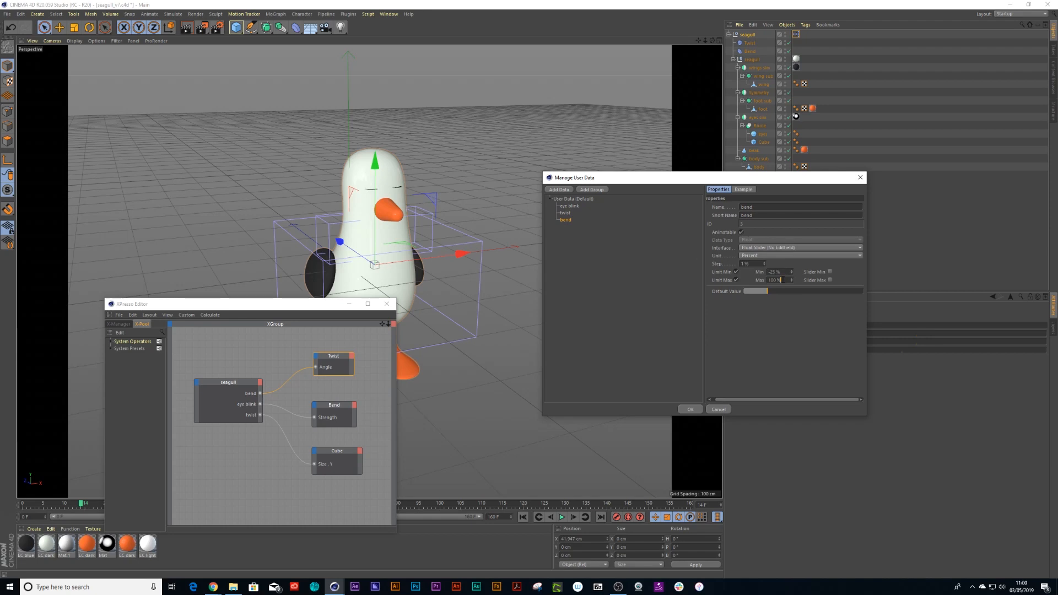
text(15)
click(690, 409)
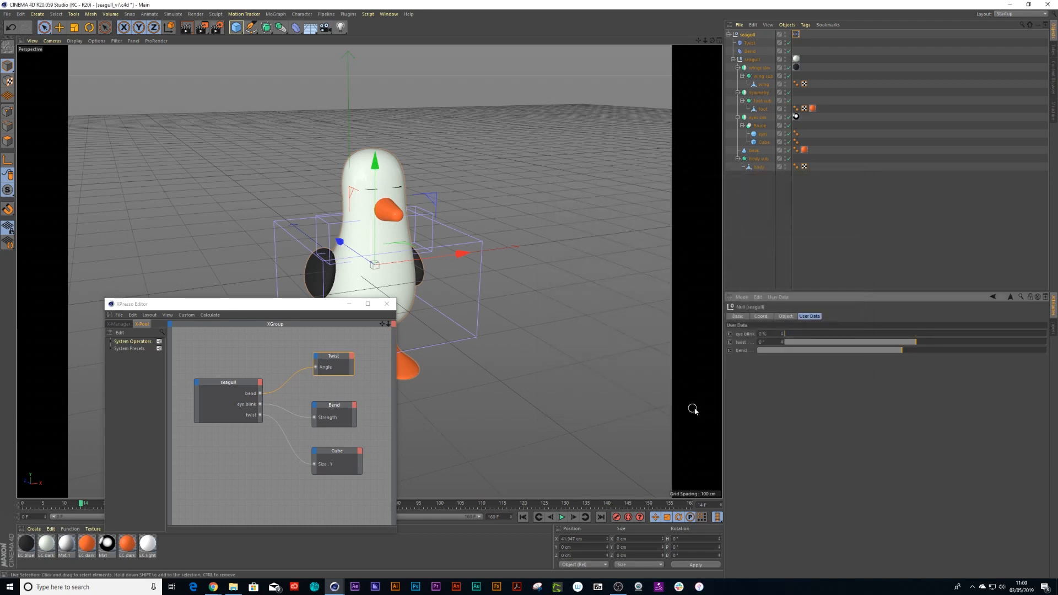
Test the seagull's twist and bend sliders and check the twist entry's settings in user data management
mouse_move(915, 342)
mouse_down()
mouse_move(839, 346)
mouse_move(916, 343)
mouse_up()
drag(882, 351, 912, 345)
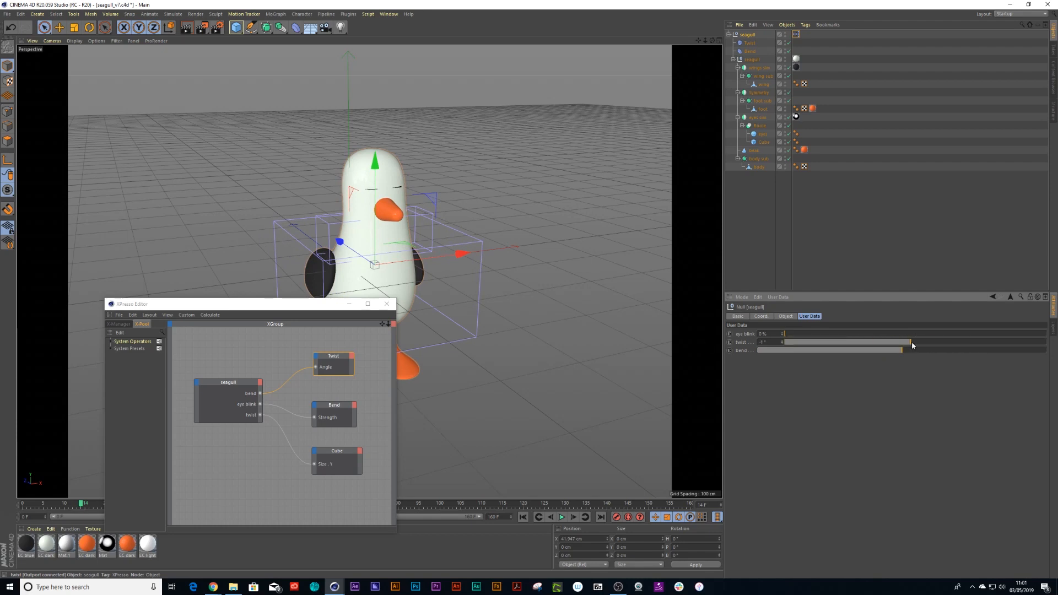
click(776, 297)
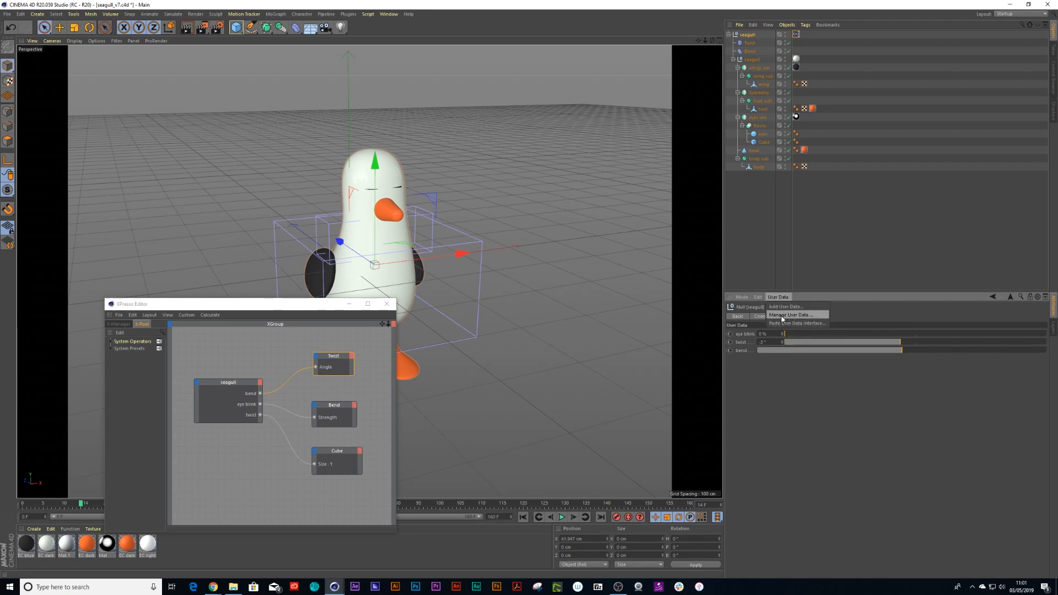
click(783, 315)
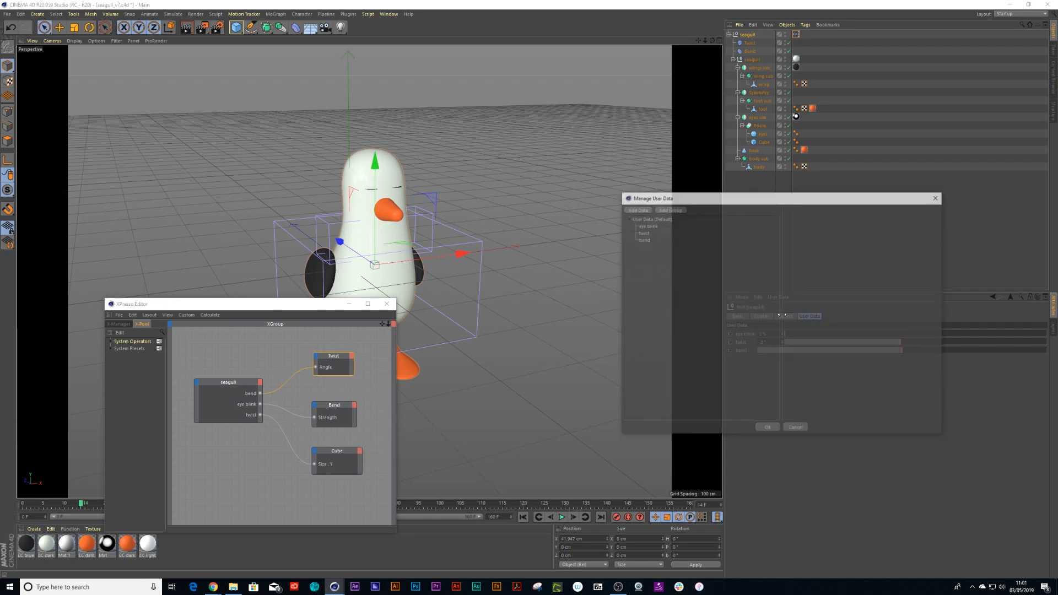
click(642, 232)
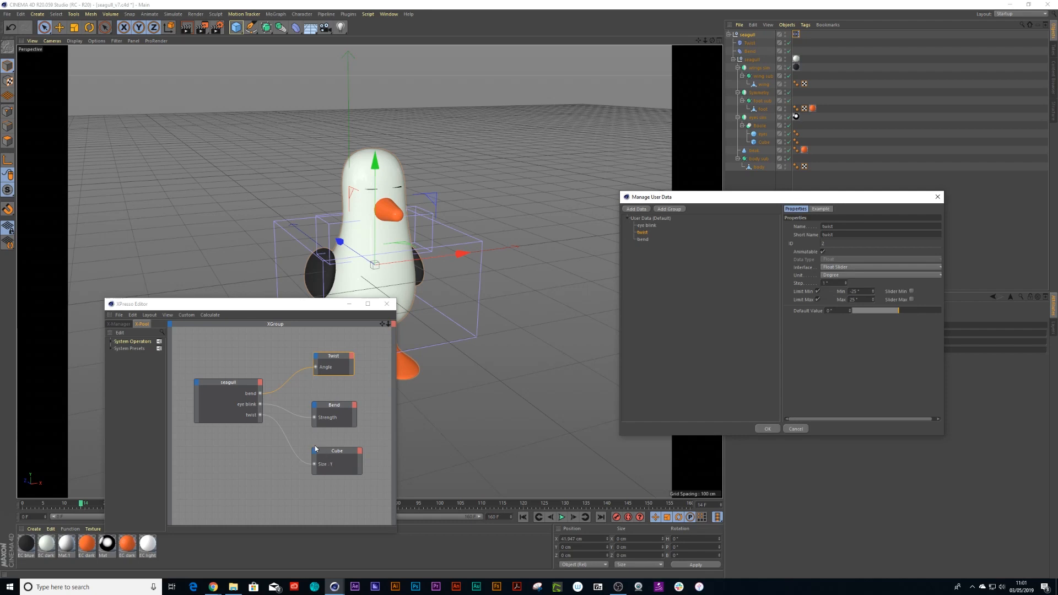
click(937, 197)
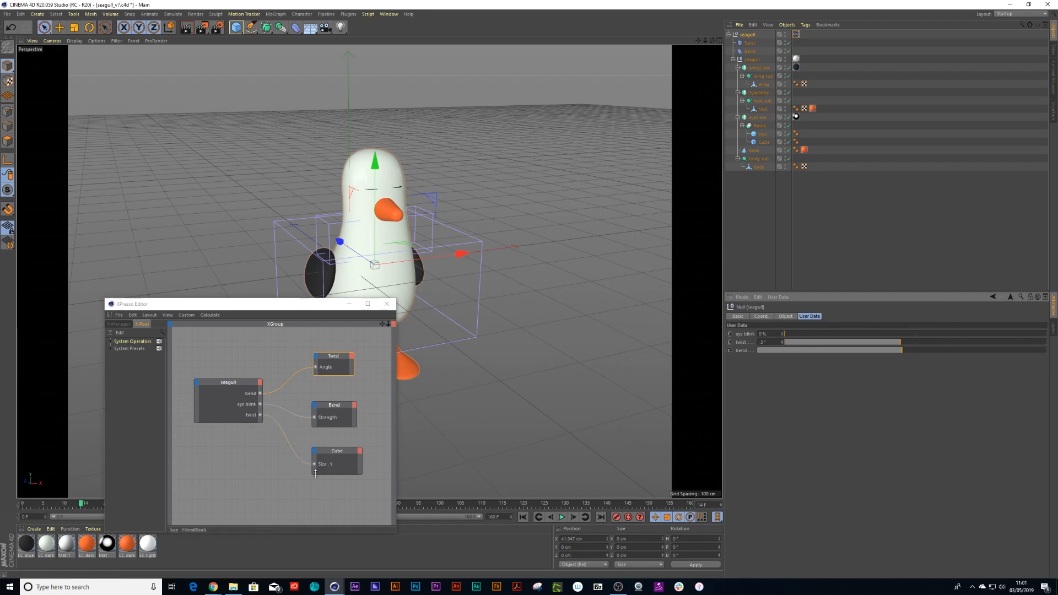
Rewire eye blink to the Cube's Size.Y and twist to the Bend's Strength, placing the Cube node above the Bend node
click(284, 409)
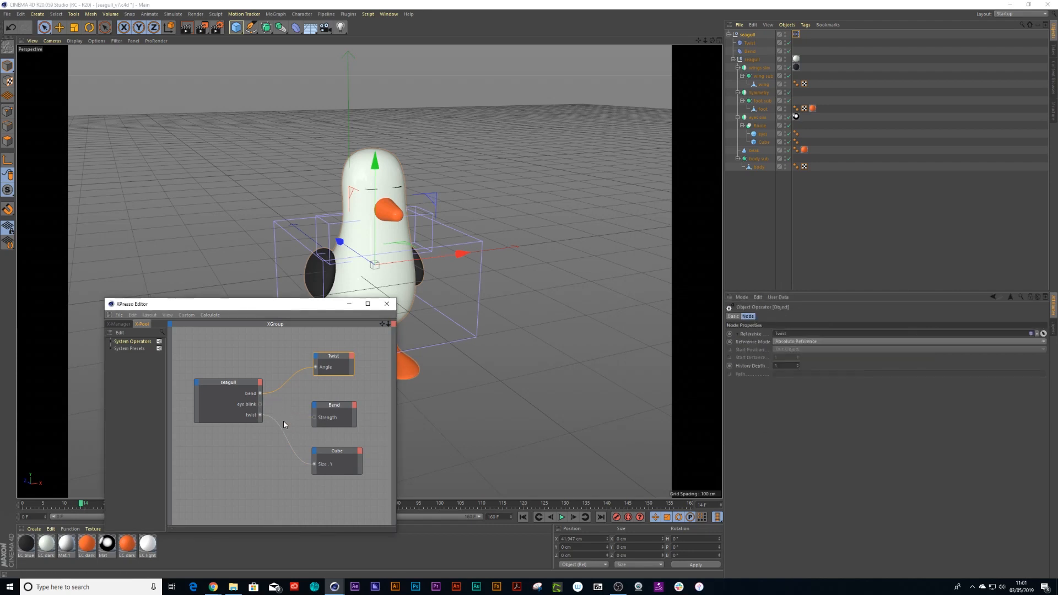
click(281, 428)
drag(260, 404, 314, 462)
drag(316, 421, 321, 447)
drag(359, 382, 327, 402)
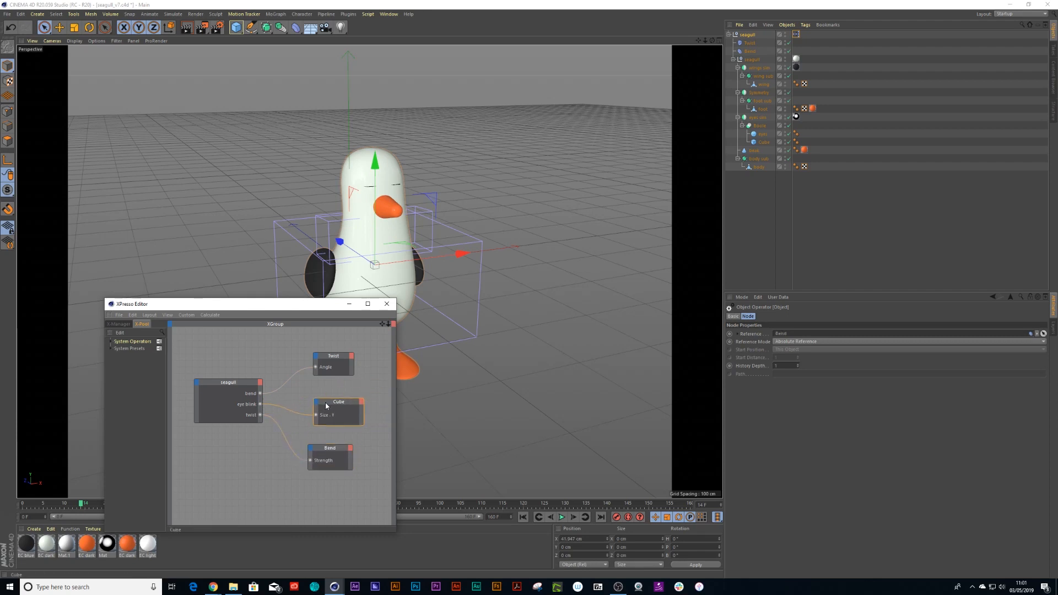
Select the seagull null and test how its twist and eye blink sliders affect the character
click(748, 35)
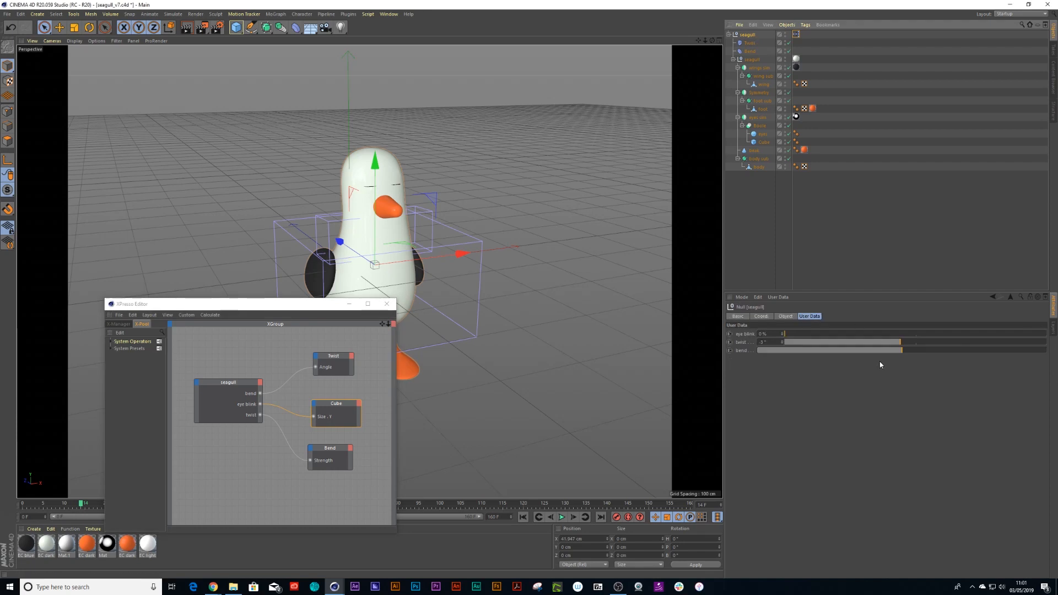
mouse_move(899, 342)
mouse_down()
mouse_move(787, 337)
mouse_move(992, 342)
mouse_move(926, 342)
mouse_move(905, 328)
mouse_move(916, 338)
mouse_move(793, 350)
mouse_move(1042, 351)
mouse_move(899, 351)
mouse_move(916, 349)
mouse_up()
drag(783, 334, 908, 362)
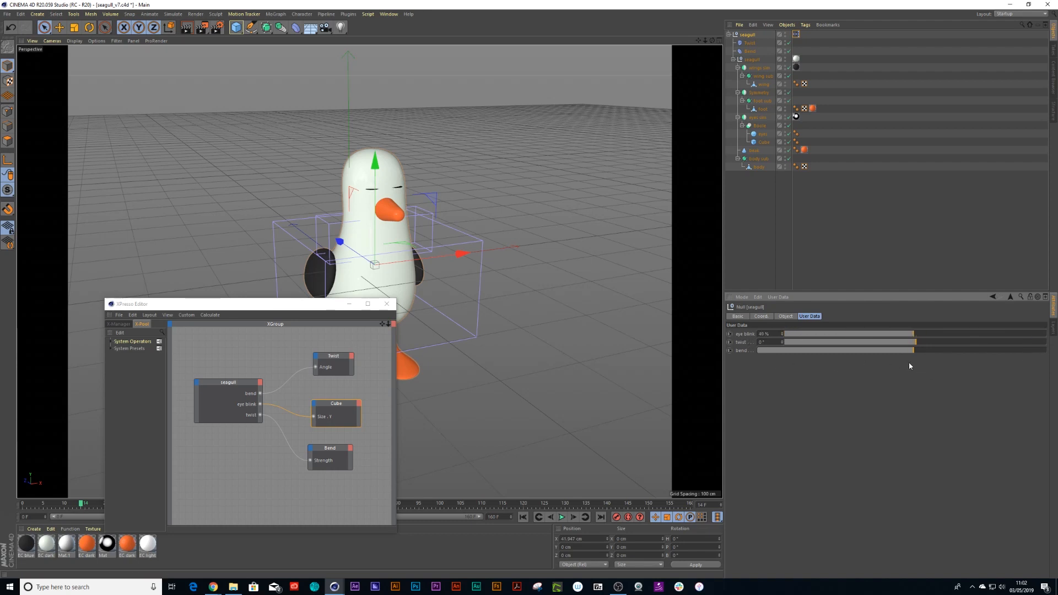
Open the seagull's user data for management and set the eye blink entry's unit to Length Unit
click(781, 299)
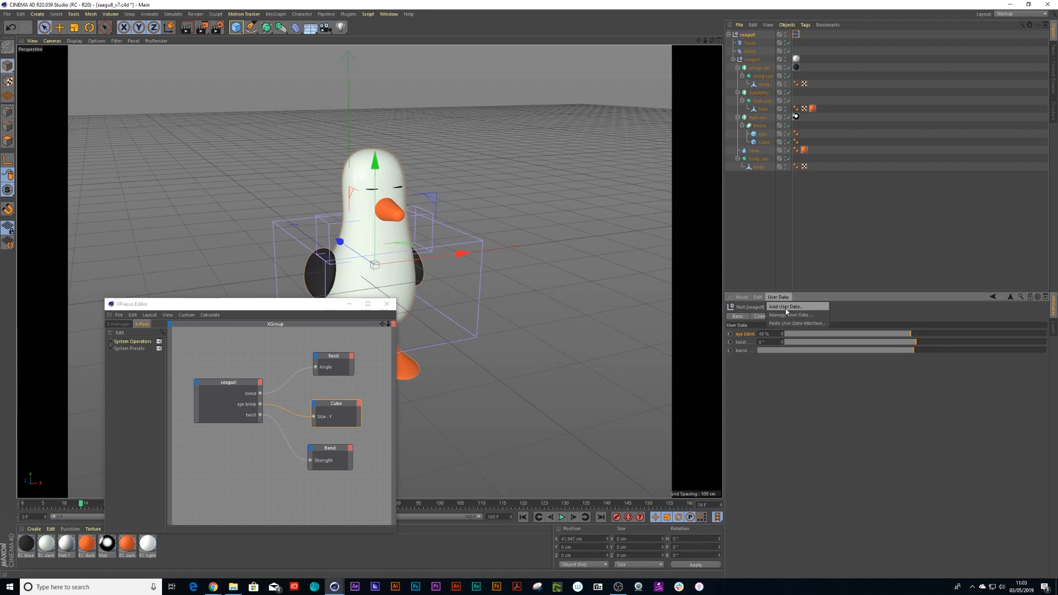
click(789, 314)
click(662, 225)
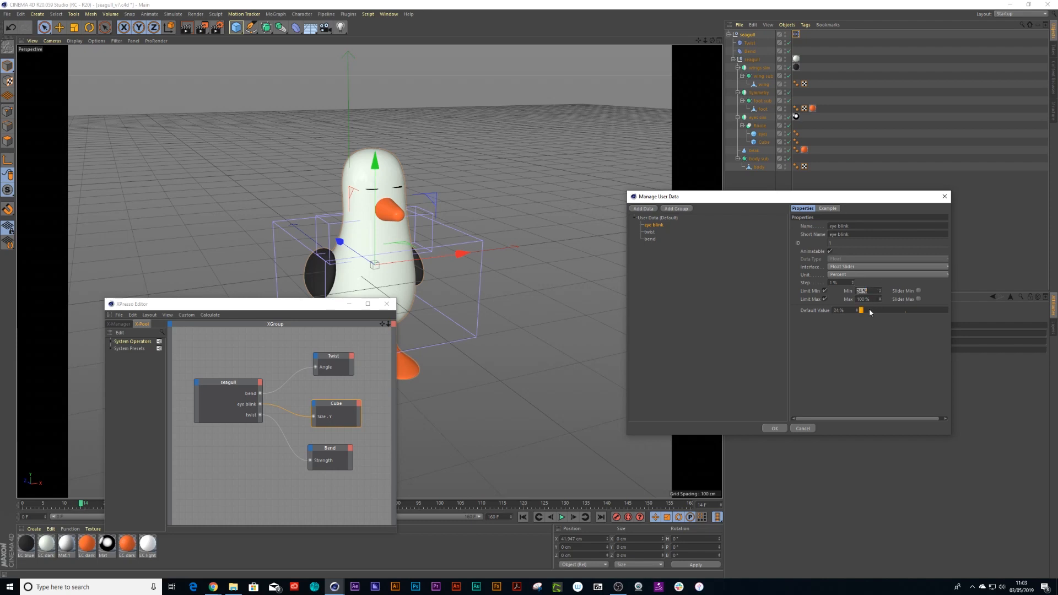
click(838, 311)
click(847, 274)
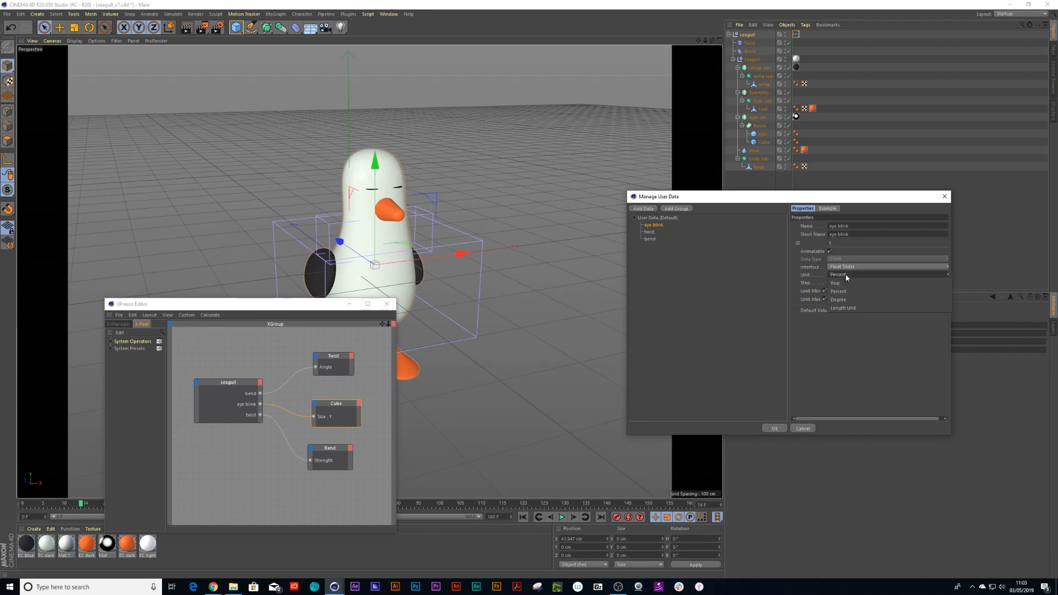
click(856, 309)
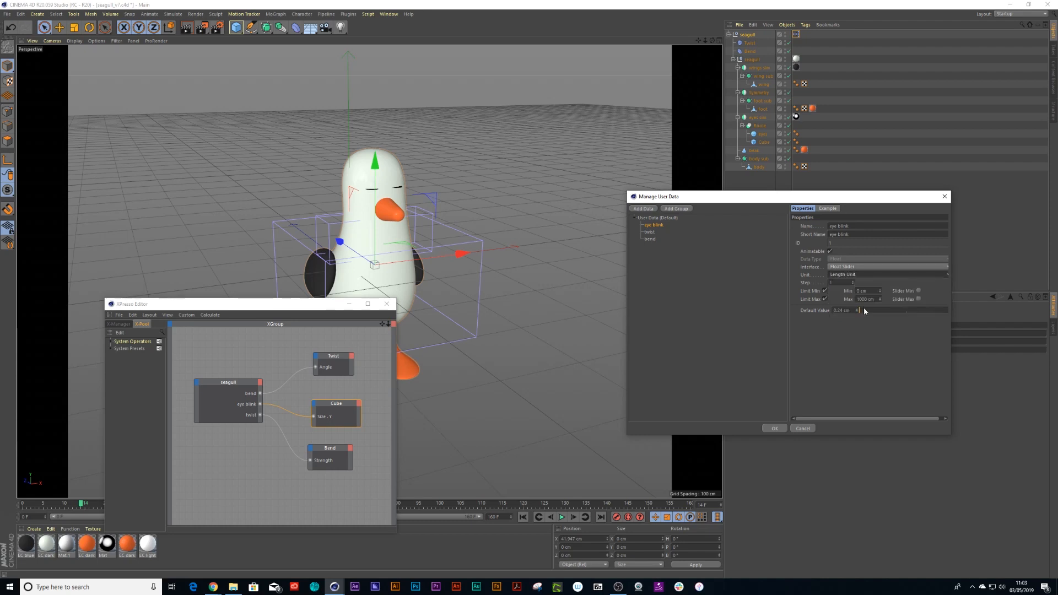
Set the eye blink entry's maximum to 17 cm, accept the changes, and lower the eye blink slider to 0 cm
drag(878, 300, 825, 303)
text(17)
key(Return)
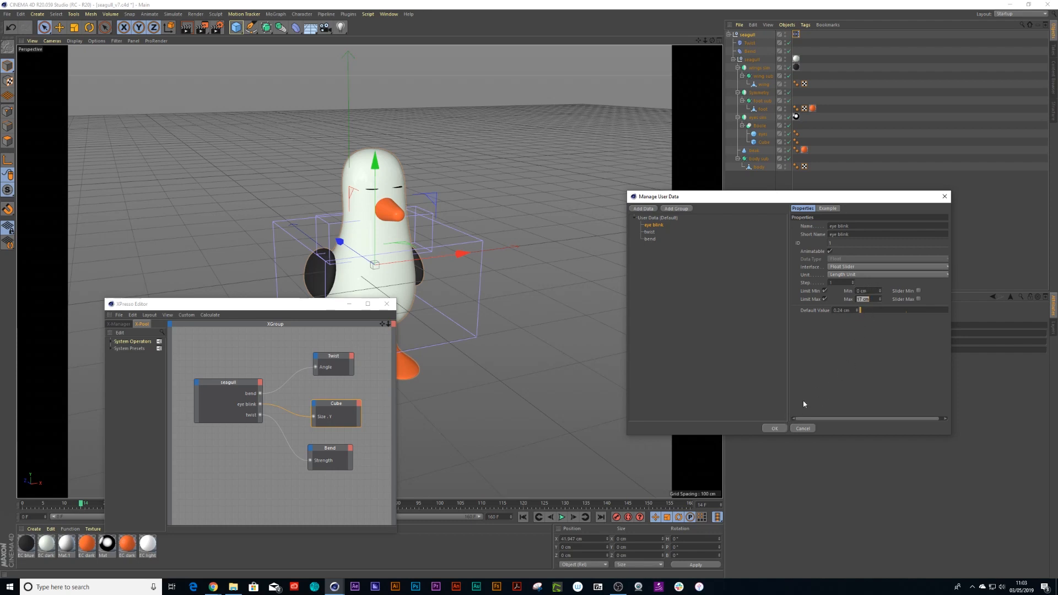
click(783, 428)
drag(793, 334, 711, 354)
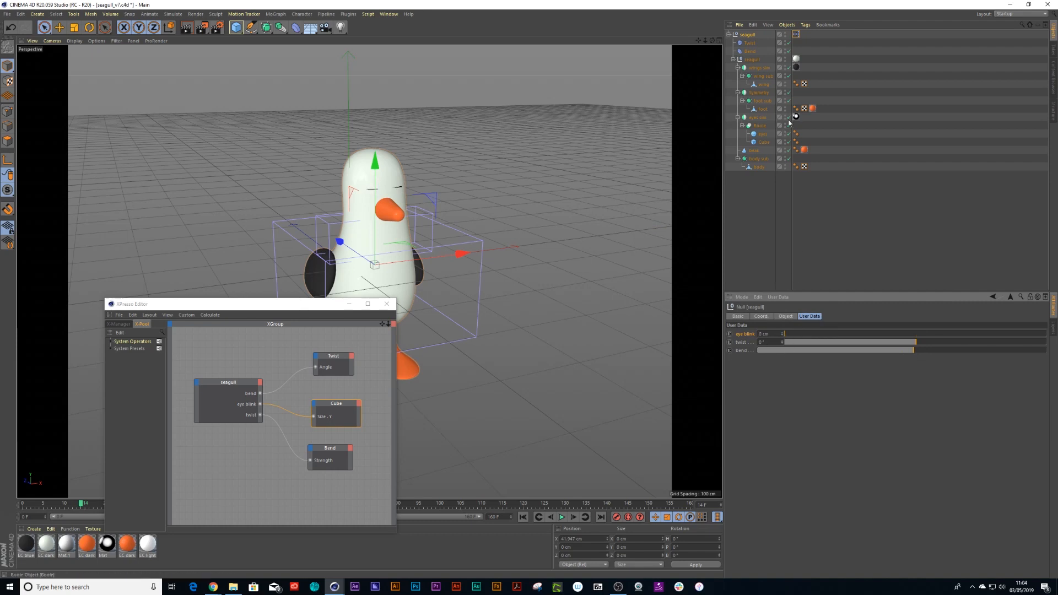
Set the eye blink entry's minimum to -5 cm, accept the change, and move the eye blink slider to 5 cm
click(778, 298)
click(789, 315)
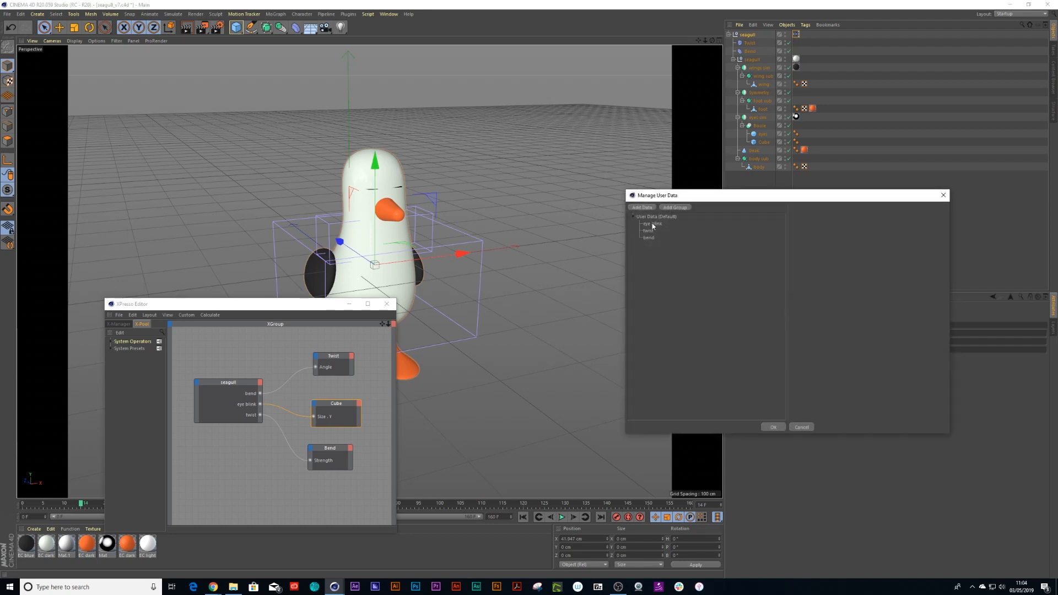
click(653, 224)
double_click(867, 290)
key(BackSpace)
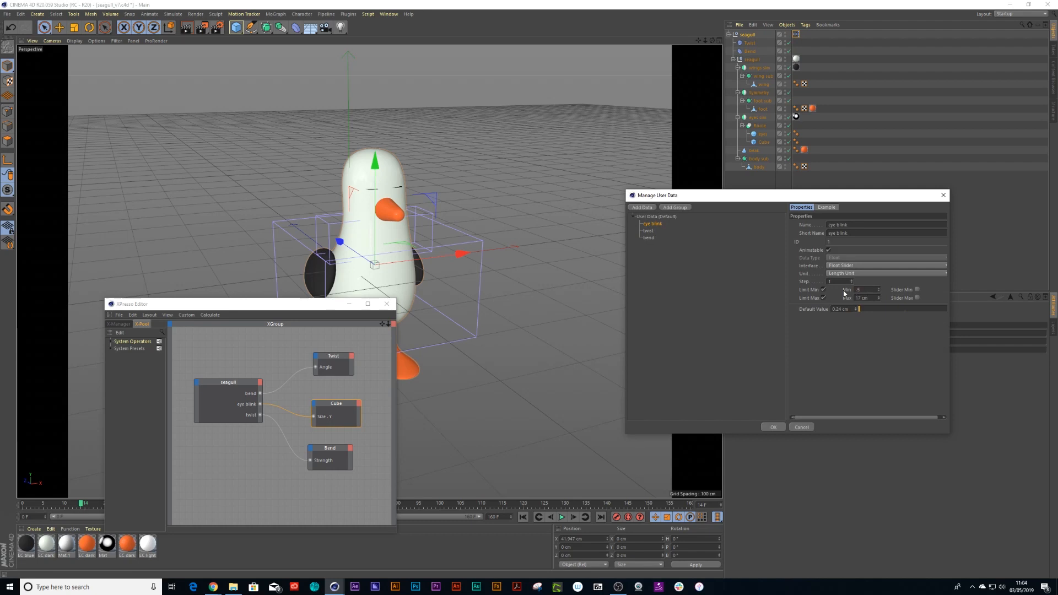
key(Return)
click(768, 428)
drag(844, 334, 901, 343)
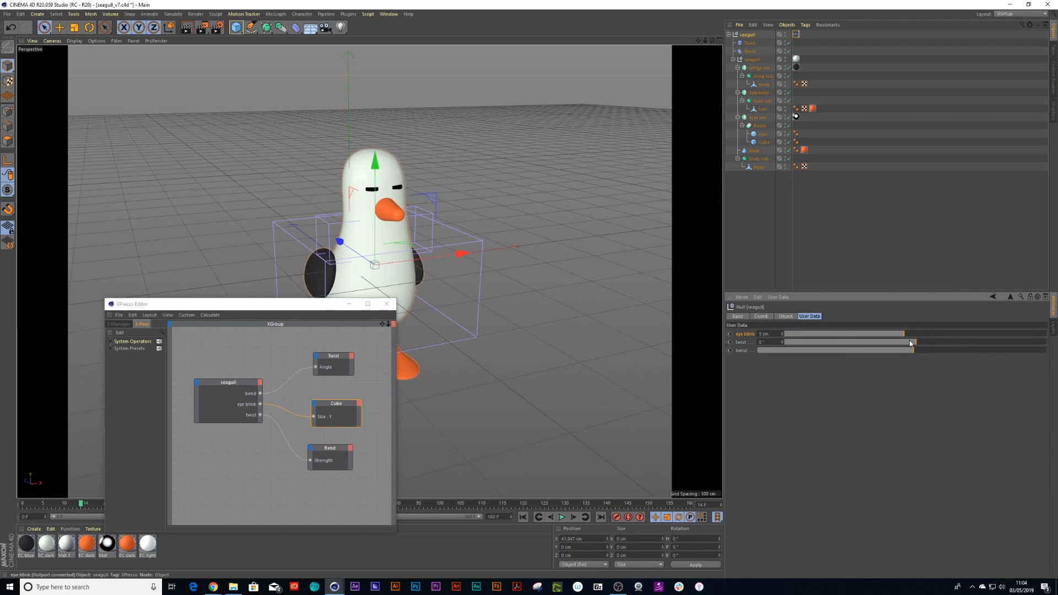
Lower the eye blink entry's default value to the low end of its slider and accept the change
click(779, 297)
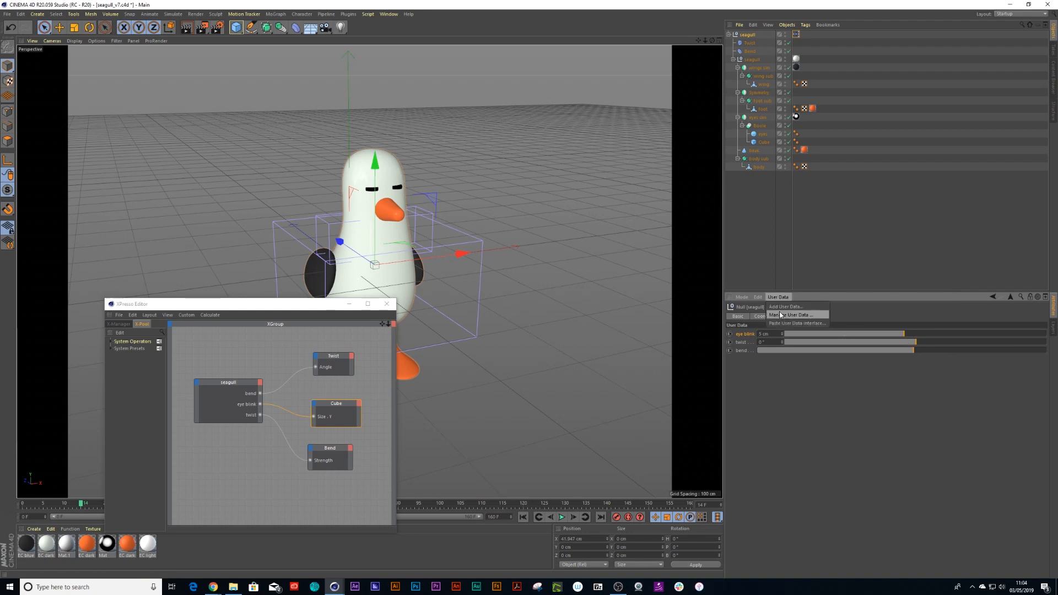
click(781, 315)
click(652, 225)
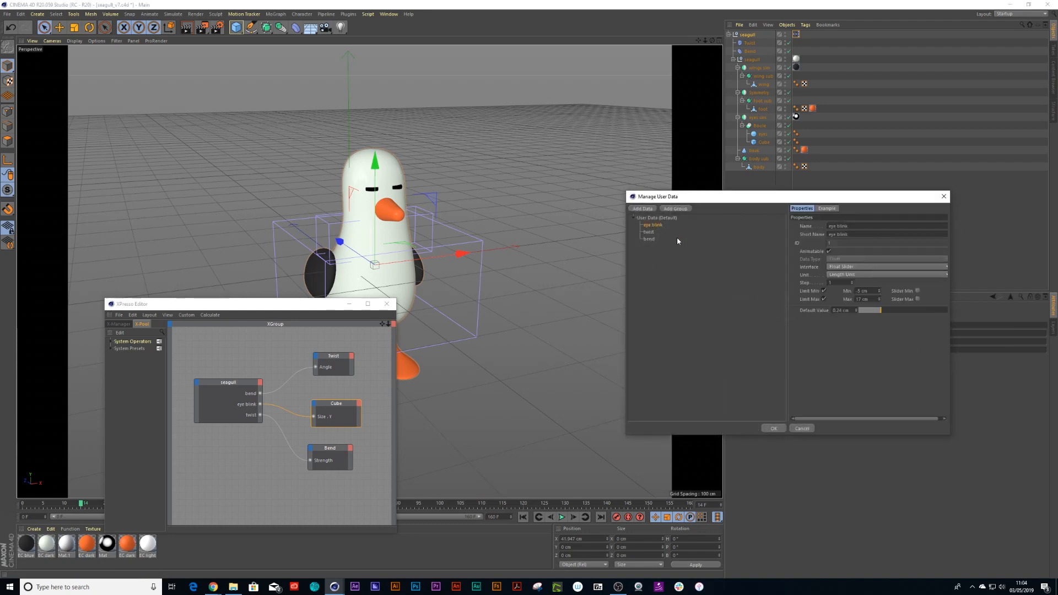
drag(881, 310, 857, 313)
click(774, 429)
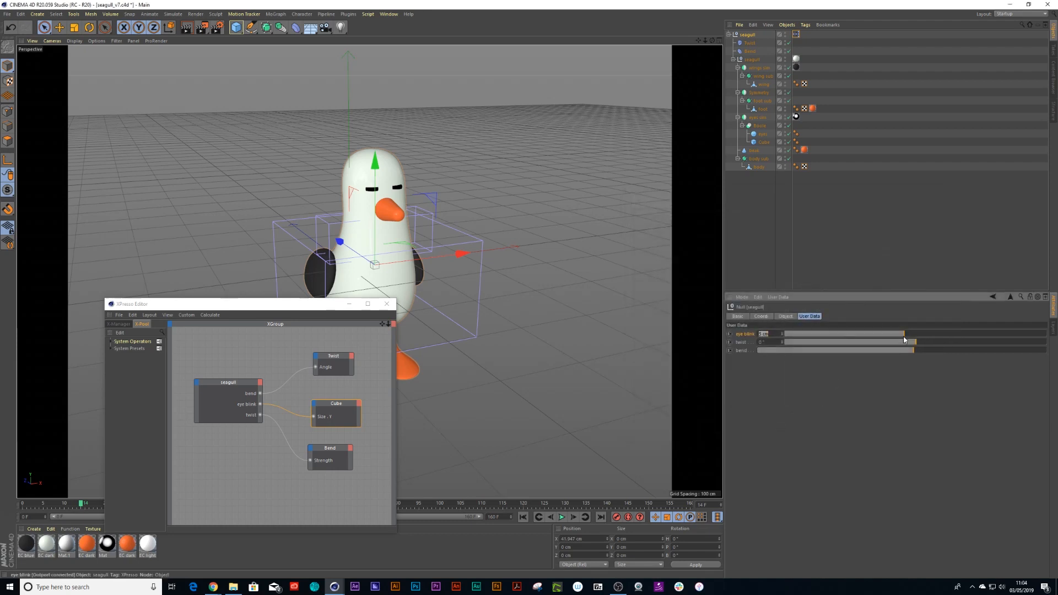
Try the seagull's sliders, leaving twist at about -3° and eye blink at 5 cm, and close the XPresso editor
drag(917, 342, 949, 348)
mouse_move(885, 338)
mouse_down()
mouse_move(934, 333)
mouse_move(902, 335)
mouse_up()
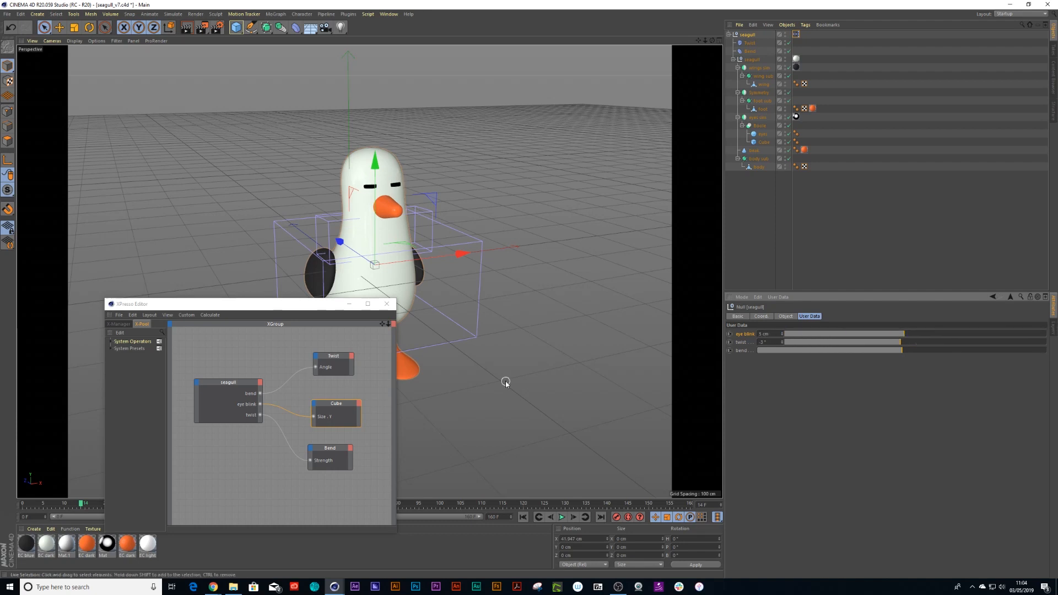
click(387, 304)
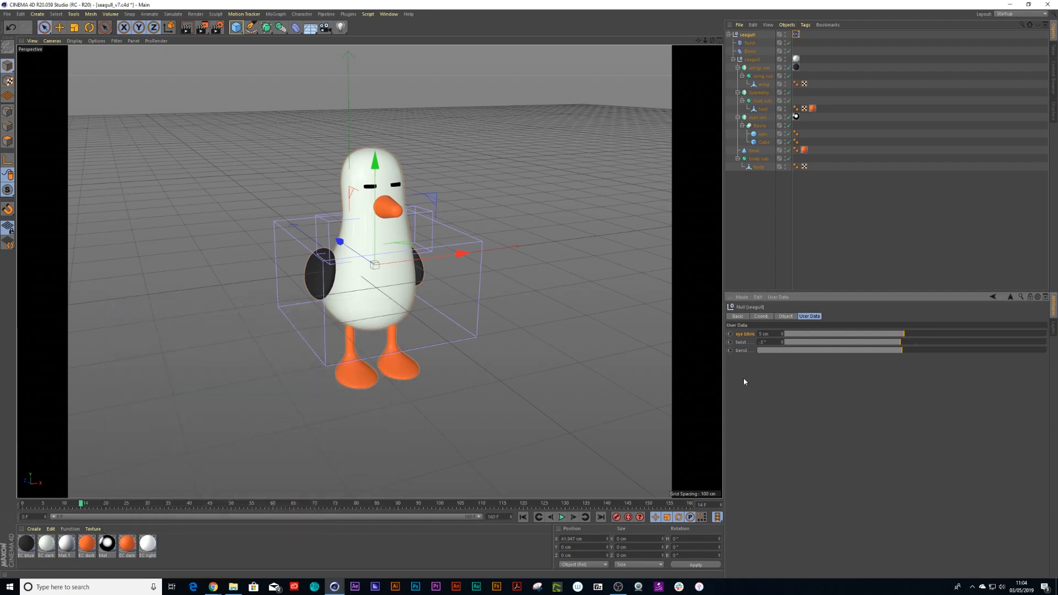
Add the eye blink, twist and bend sliders to the viewport HUD and place the group in the view's upper-right corner
right_click(743, 334)
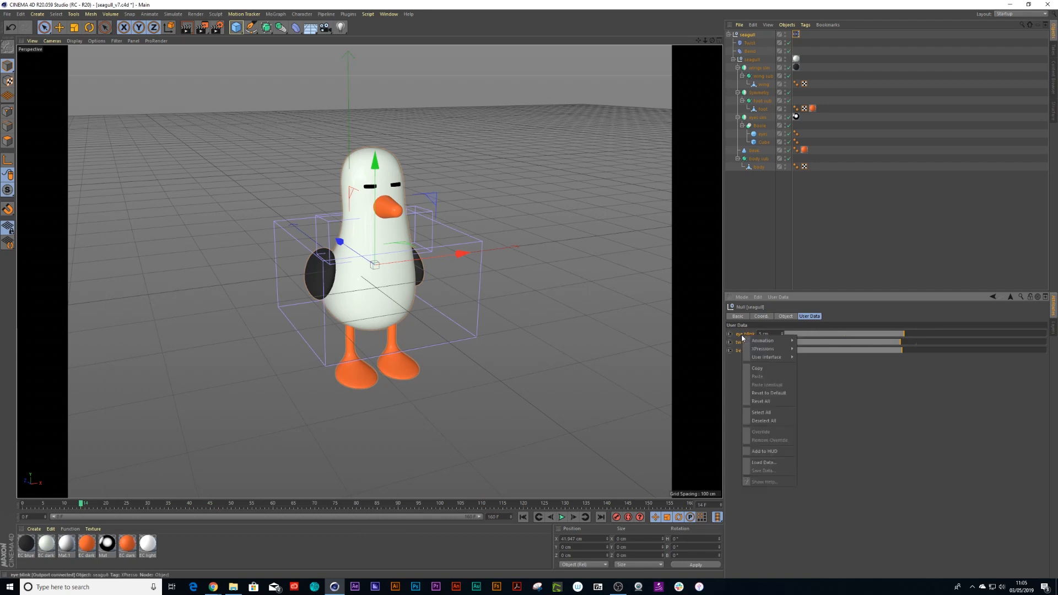
click(763, 452)
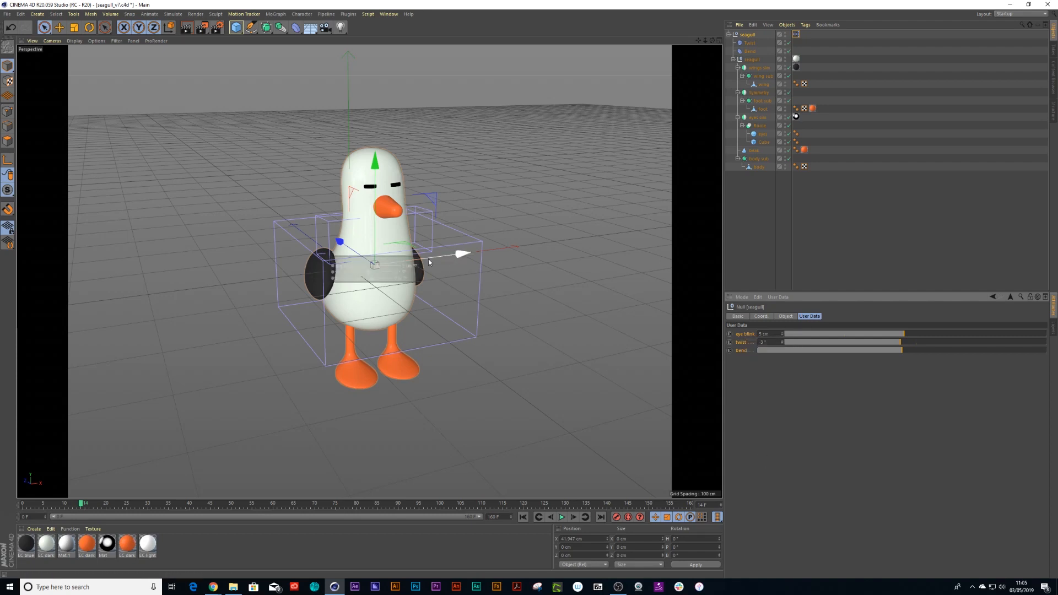
drag(404, 259, 642, 52)
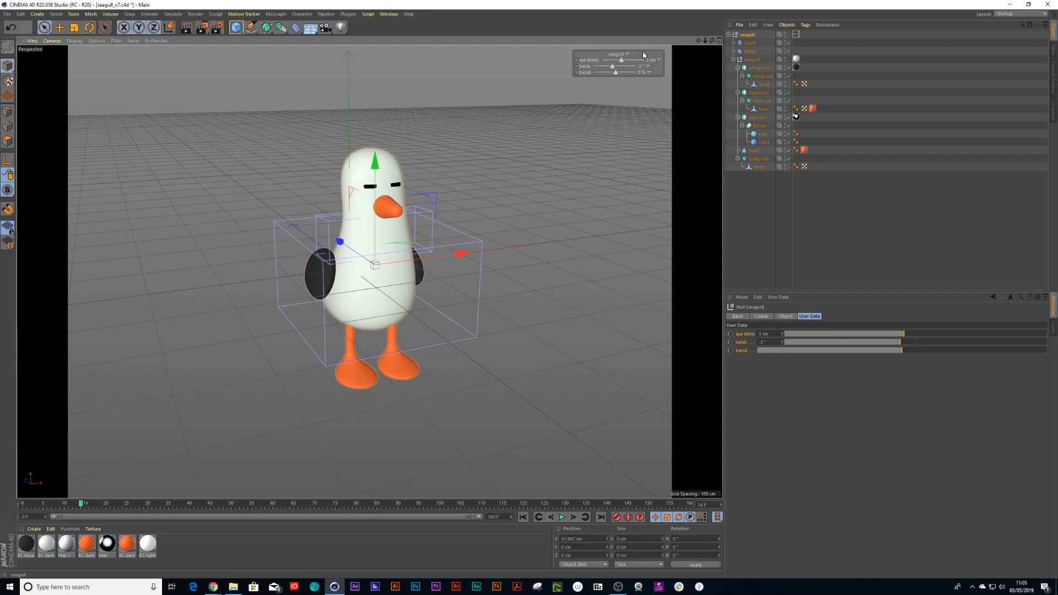
Set the seagull's HUD slider group to show always, regardless of which object is active
right_click(644, 53)
mouse_move(649, 59)
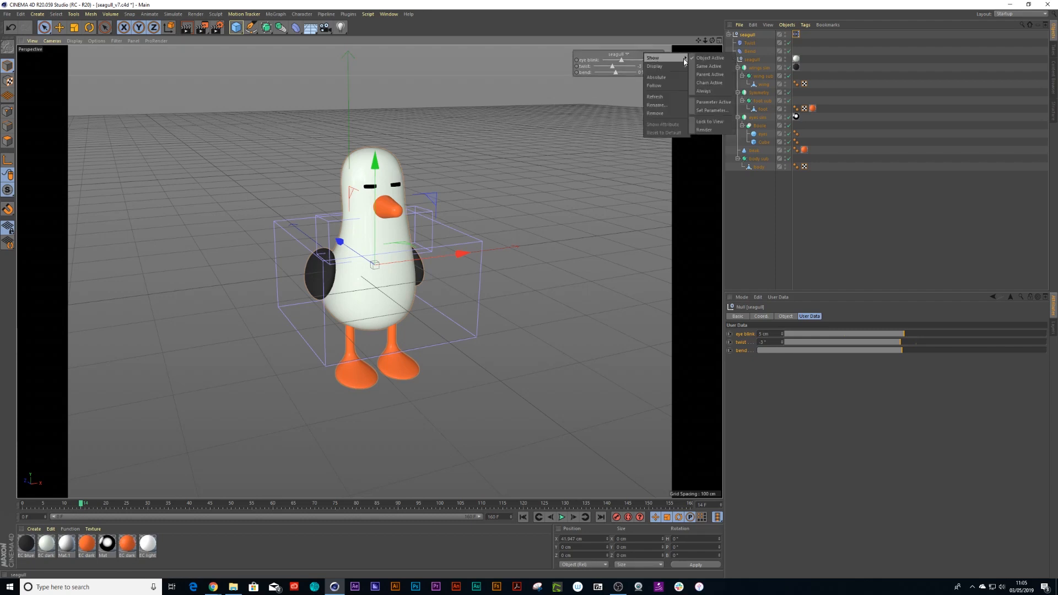
click(709, 92)
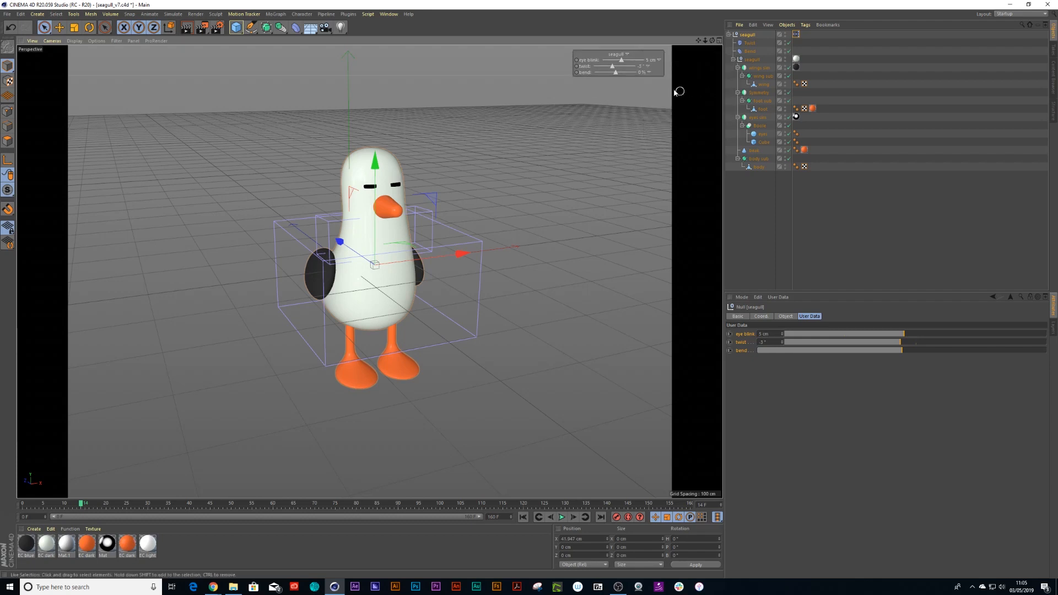
Set the HUD sliders to eye blink 9 cm and twist 4°, then record an eye blink keyframe and undo it
mouse_move(620, 61)
mouse_down()
mouse_move(600, 63)
mouse_move(641, 65)
mouse_move(606, 69)
mouse_move(617, 68)
mouse_up()
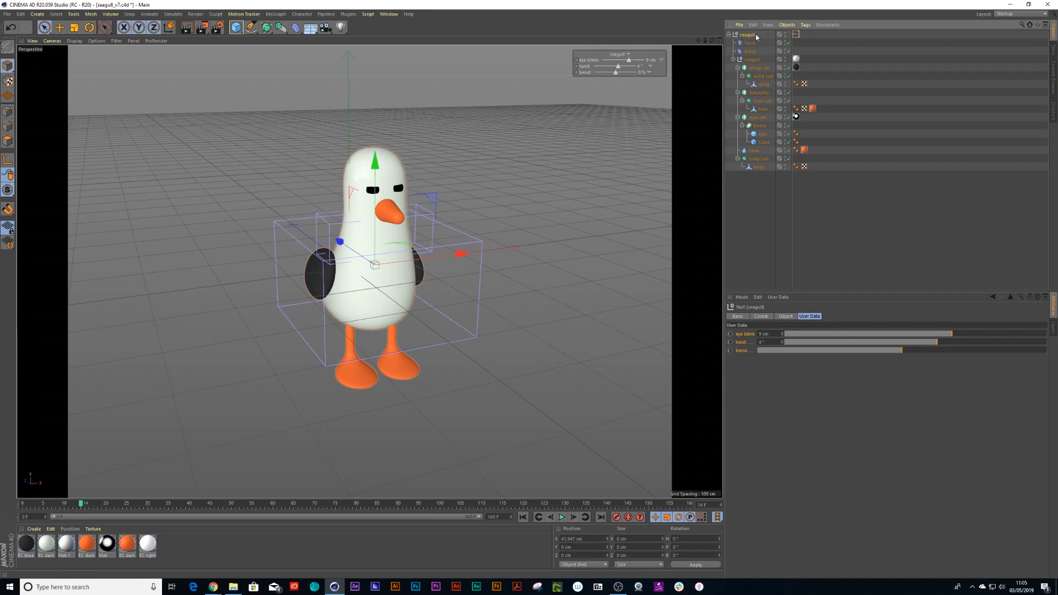
click(576, 60)
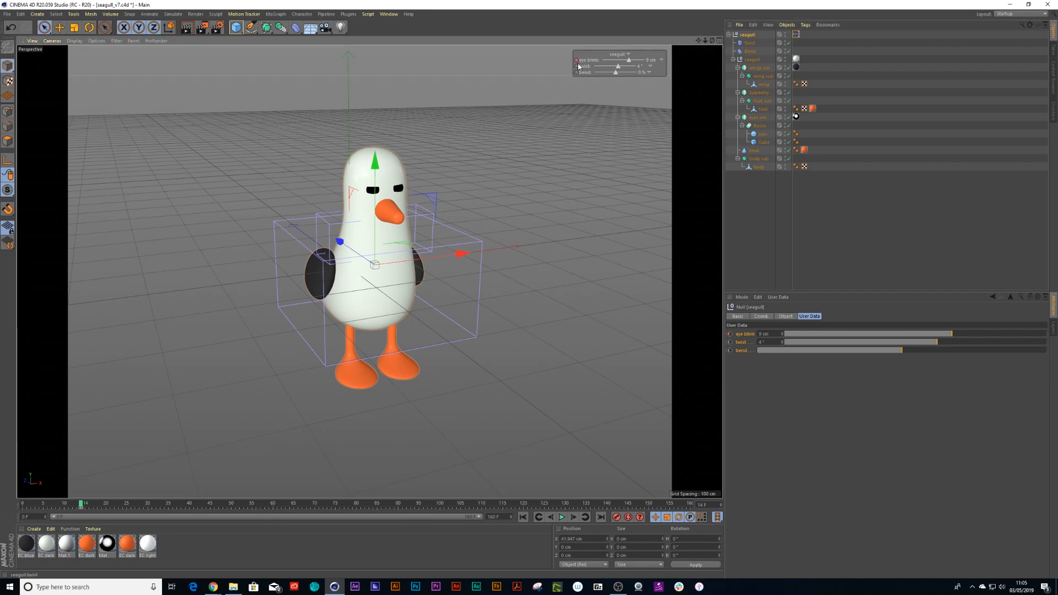
key(ctrl+z)
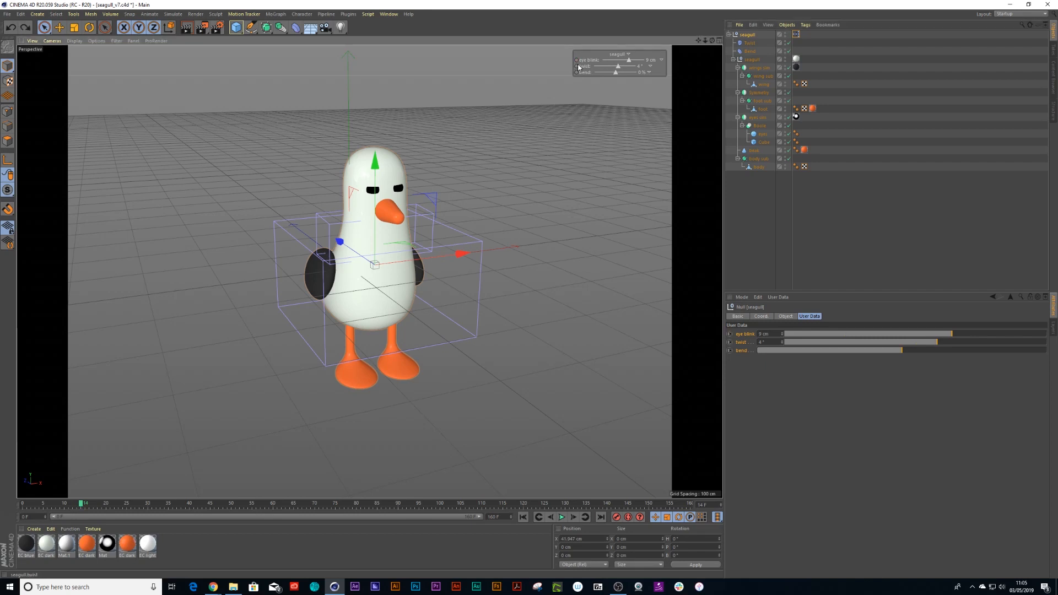